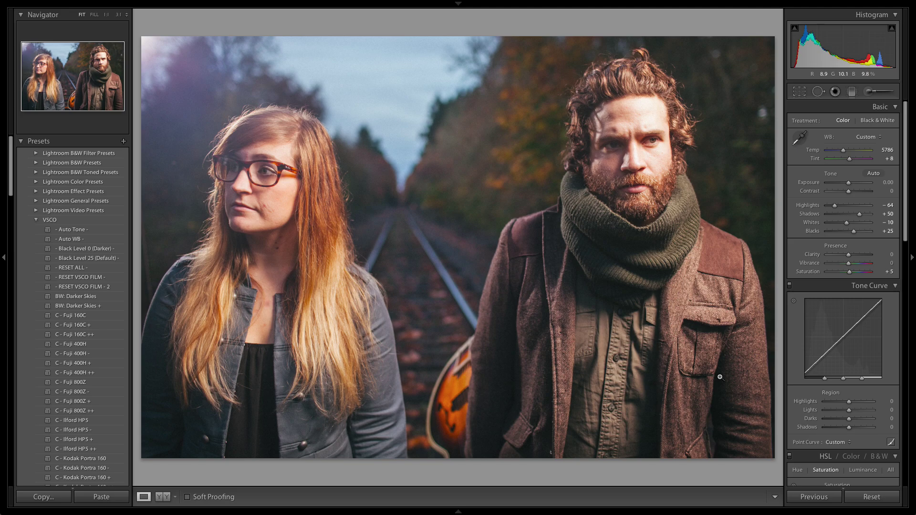
click(869, 497)
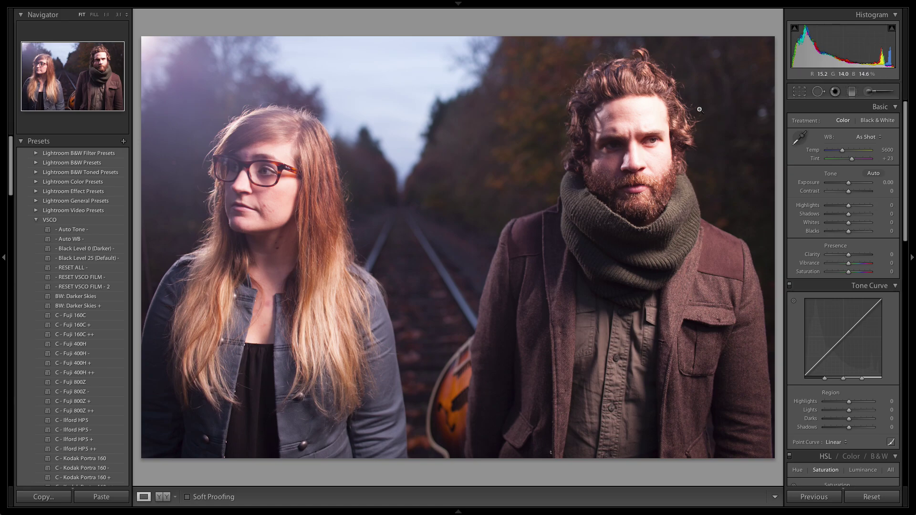
click(663, 115)
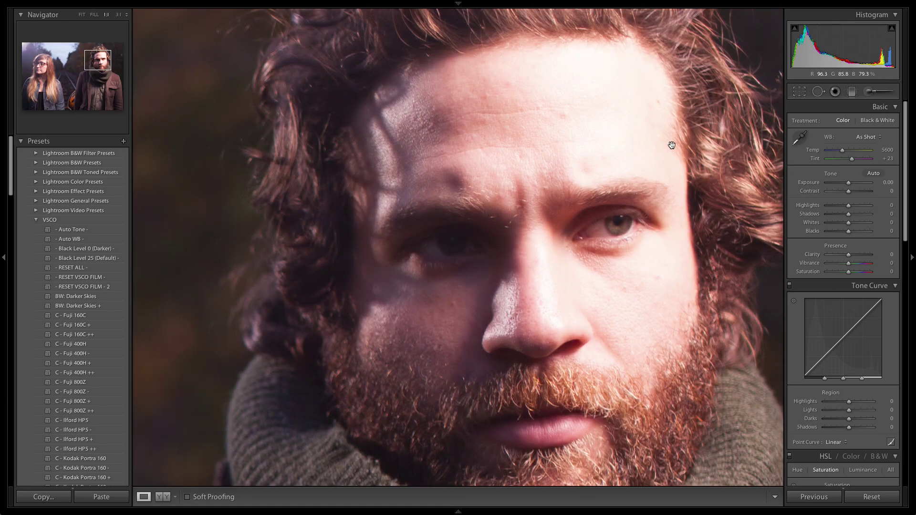
drag(671, 147, 599, 77)
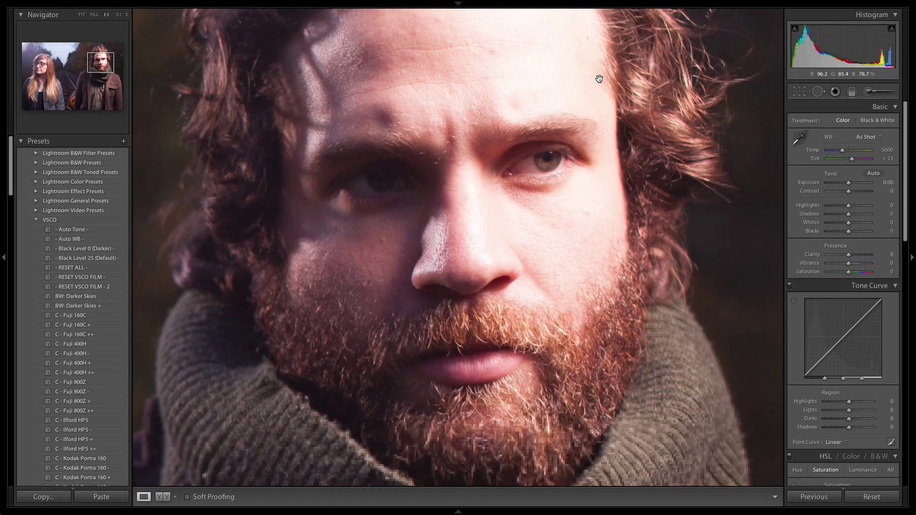
click(620, 136)
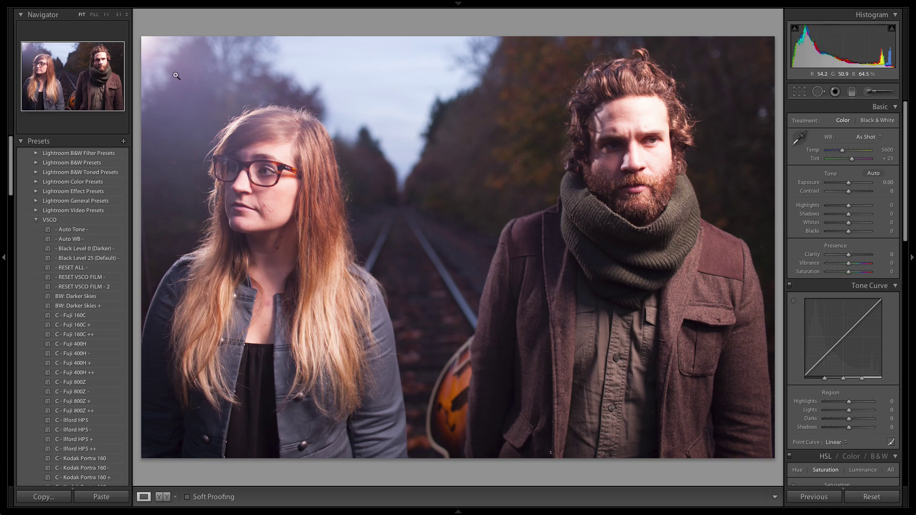
click(153, 273)
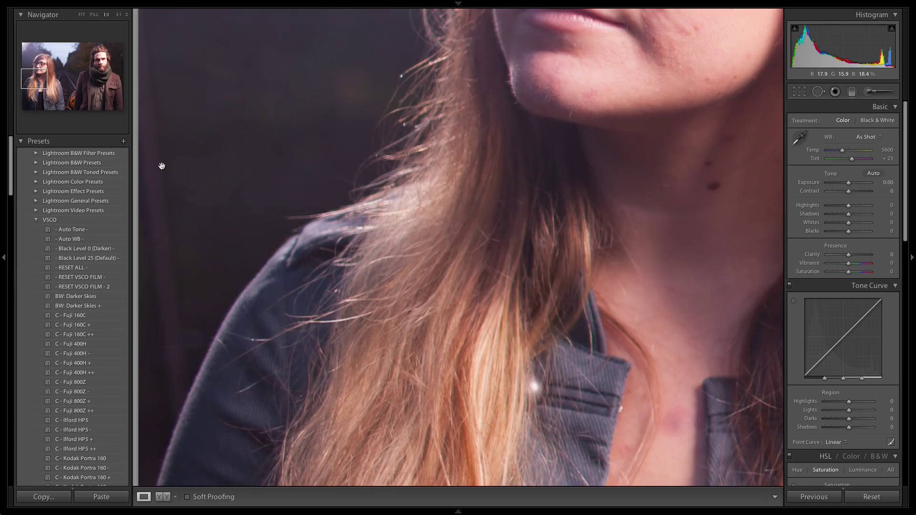
click(162, 232)
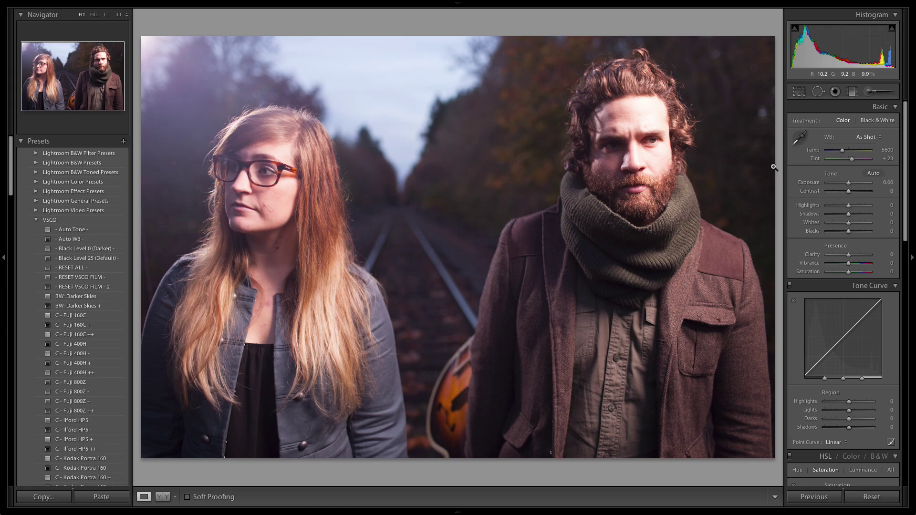
Step: Lower Highlights to −41 and set Shadows +55, Whites +5, Blacks +15 in the Basic panel
scroll(855, 185, up, 1)
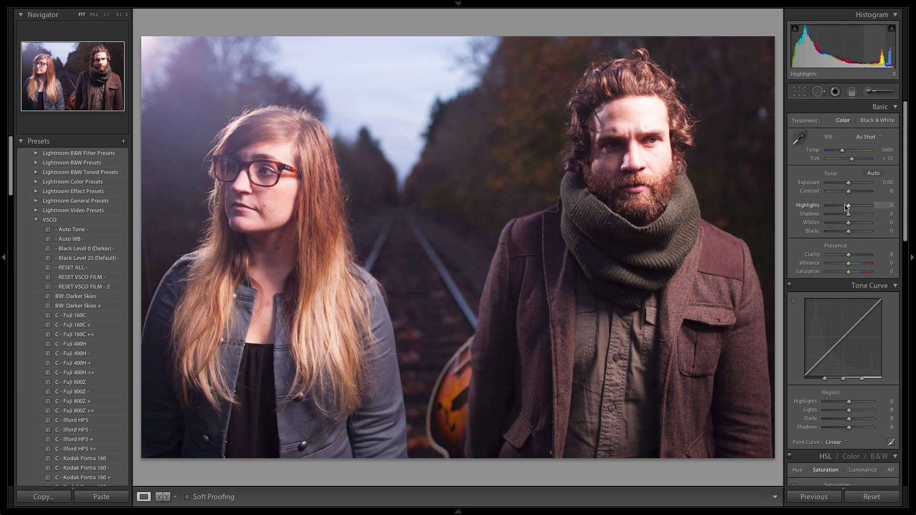
drag(848, 206, 838, 208)
scroll(803, 209, up, 1)
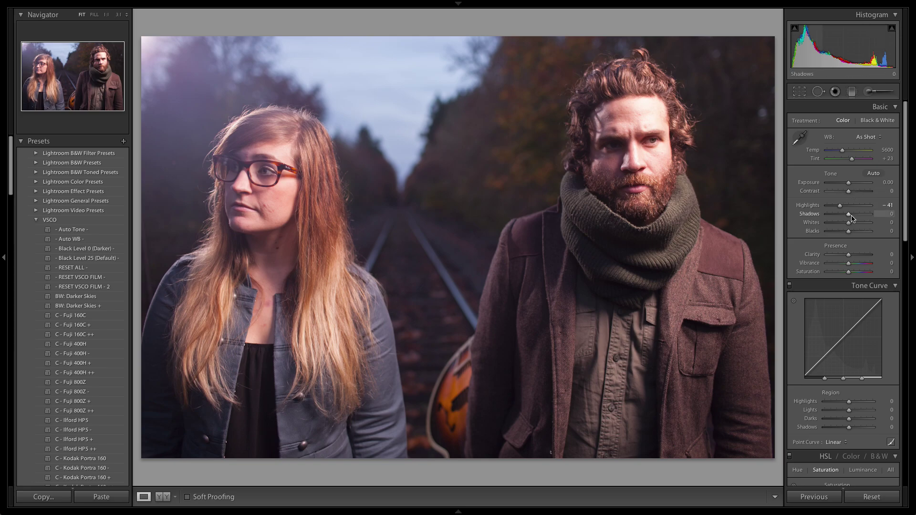
key(Up)
key(Up)
key(Up)
key(Up)
key(Up)
key(Up)
key(Up)
key(Up)
key(Up)
key(Up)
key(Up)
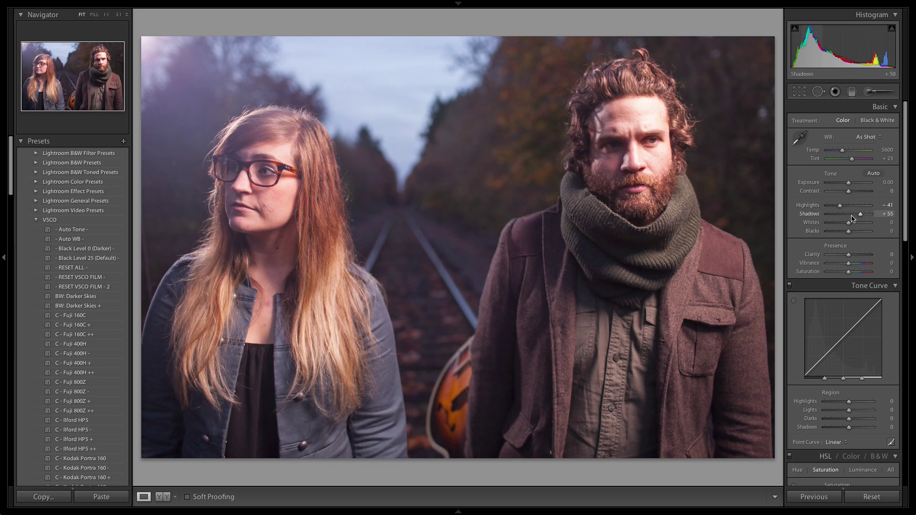
key(Down)
key(Up)
key(Up)
key(Up)
key(Up)
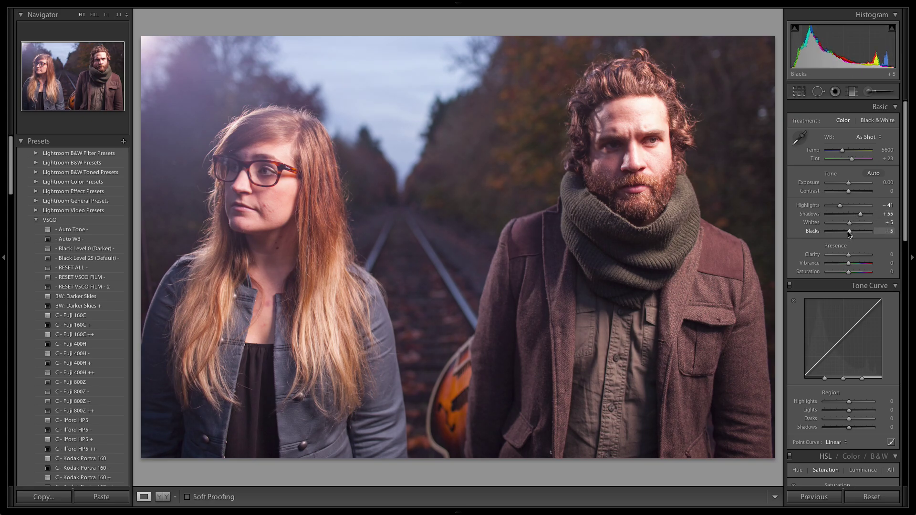
key(Up)
key(Down)
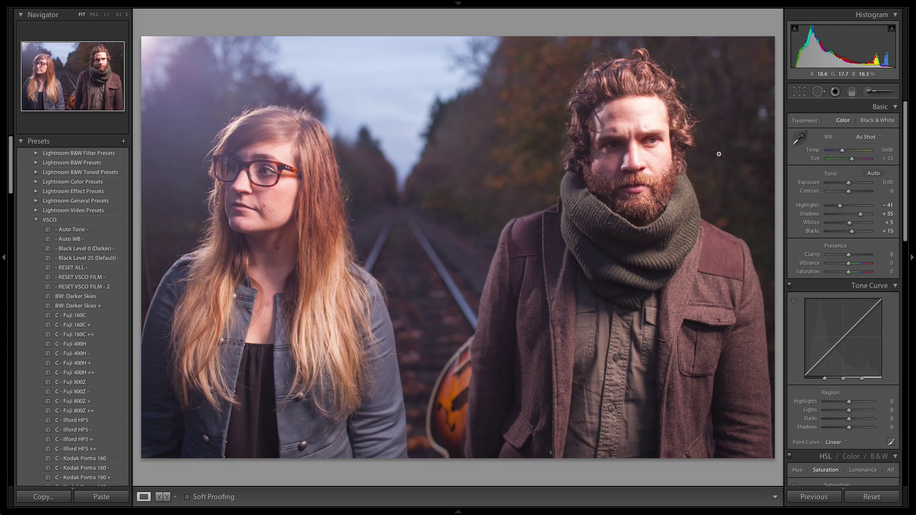
Step: Brush a first adjustment over the man's face with Shadows 42 and Clarity 15
click(869, 91)
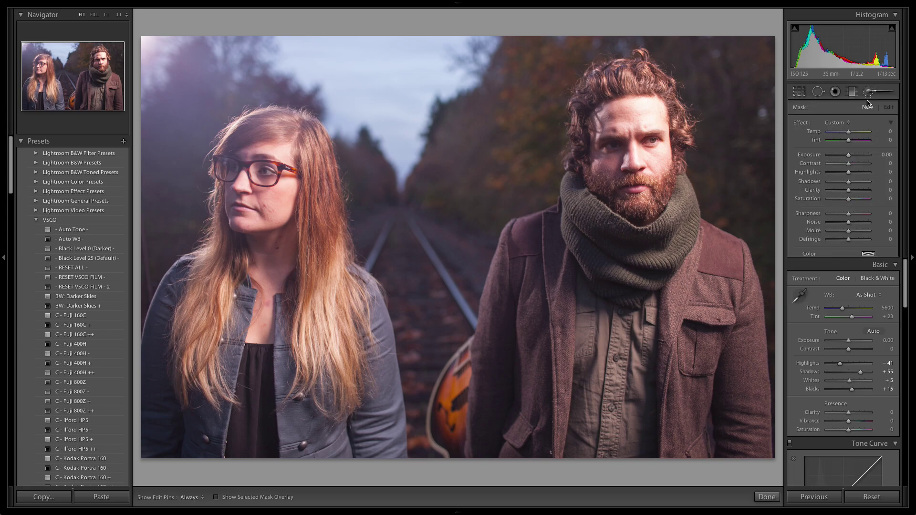
drag(848, 154, 858, 154)
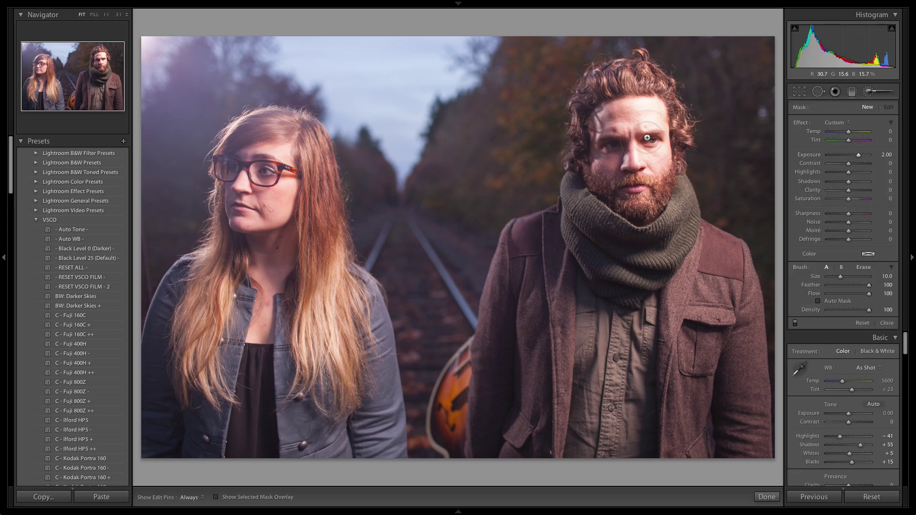
scroll(617, 112, down, 3)
key(h)
mouse_move(617, 113)
mouse_down()
mouse_move(617, 205)
mouse_move(604, 135)
mouse_move(624, 209)
mouse_move(640, 218)
mouse_move(596, 138)
mouse_up()
key(h)
double_click(858, 154)
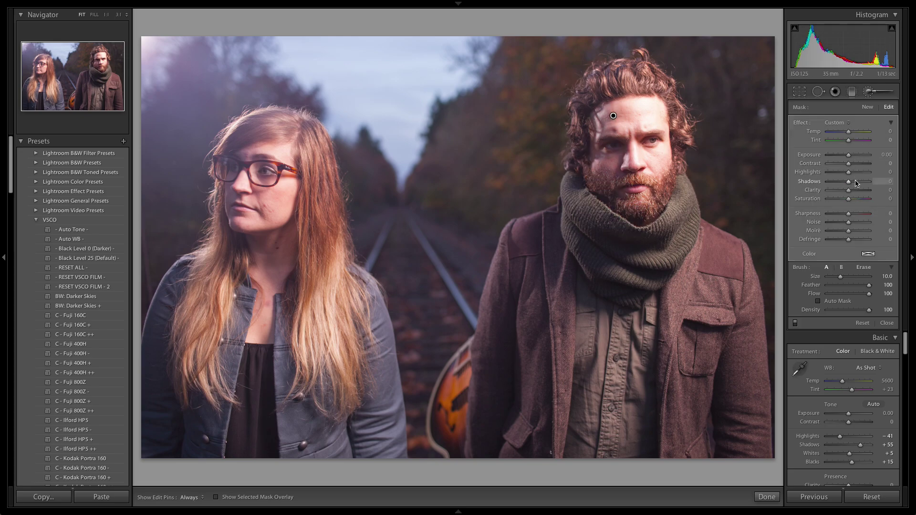
click(856, 182)
drag(856, 182, 857, 183)
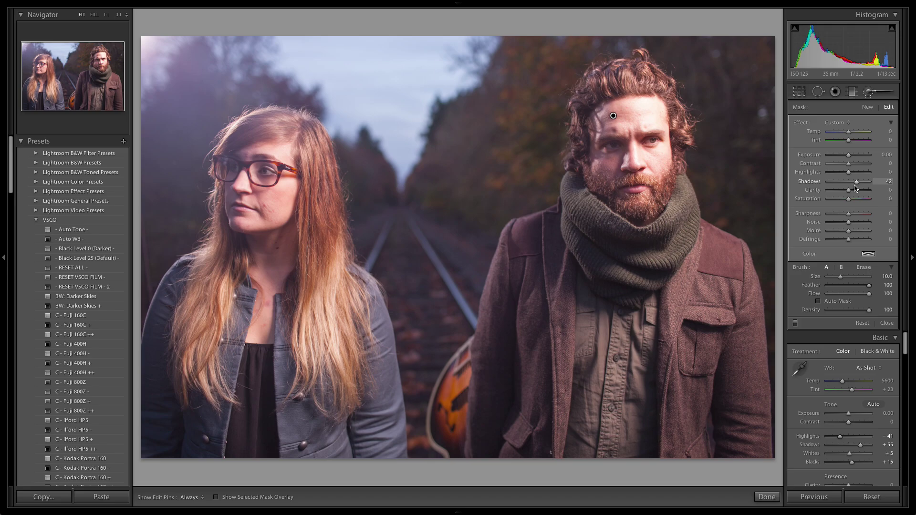
click(853, 191)
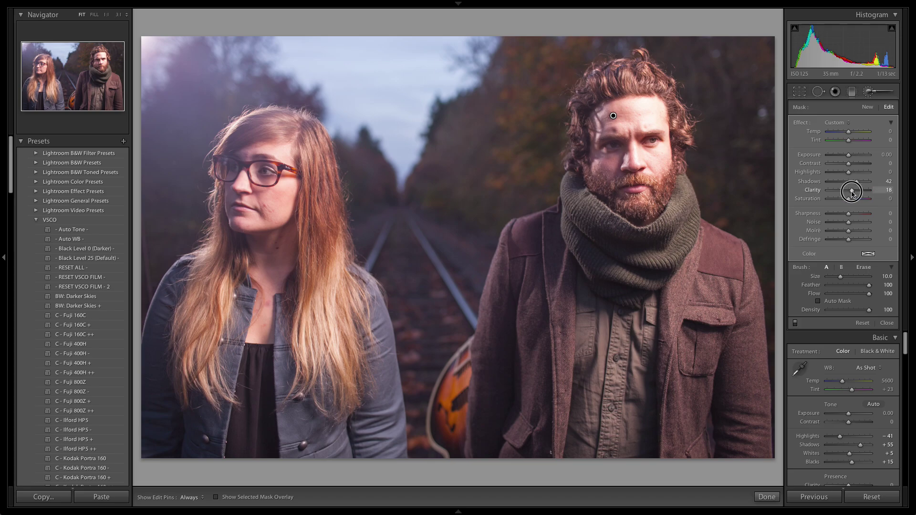
drag(852, 193, 851, 192)
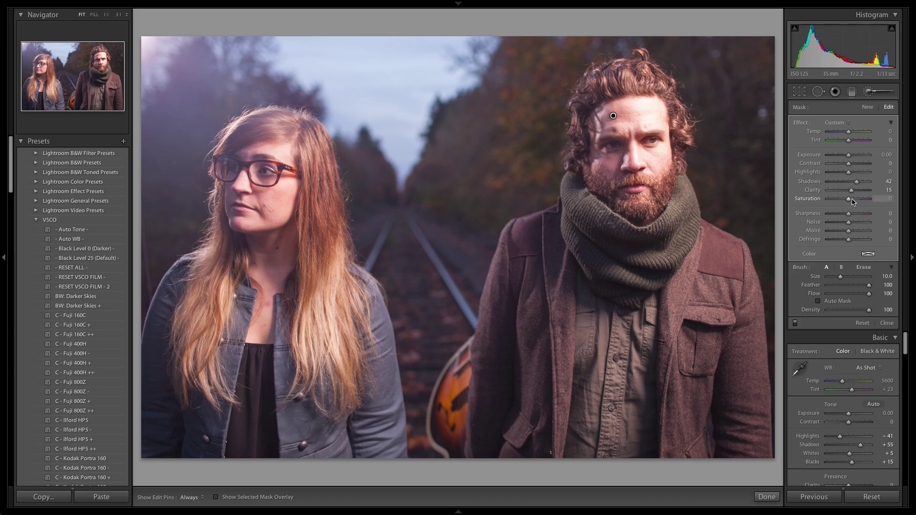
Step: Add a second face brush adjustment with Clarity 6 and Saturation −8, then review it
click(867, 107)
mouse_move(579, 148)
mouse_down()
mouse_move(596, 172)
mouse_move(649, 147)
mouse_move(620, 96)
mouse_move(650, 183)
mouse_up()
key(h)
drag(858, 155, 861, 155)
double_click(861, 155)
drag(848, 199, 850, 191)
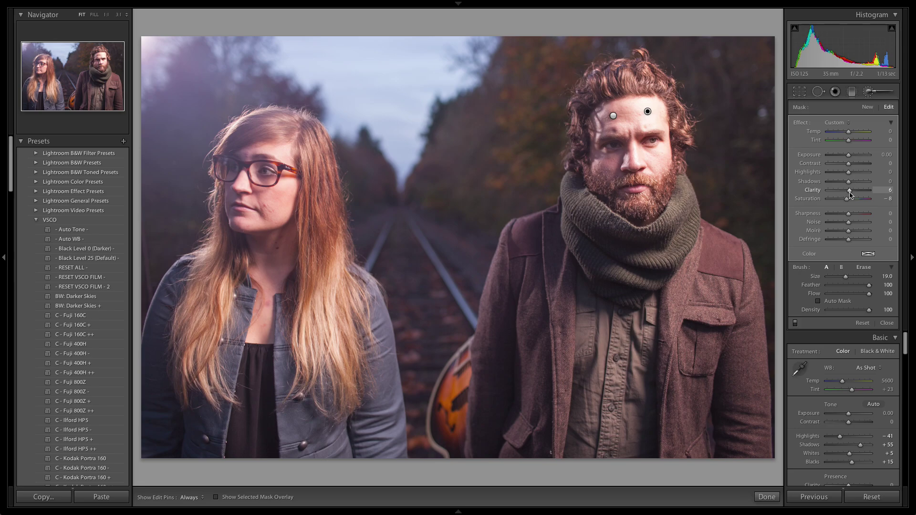
click(870, 94)
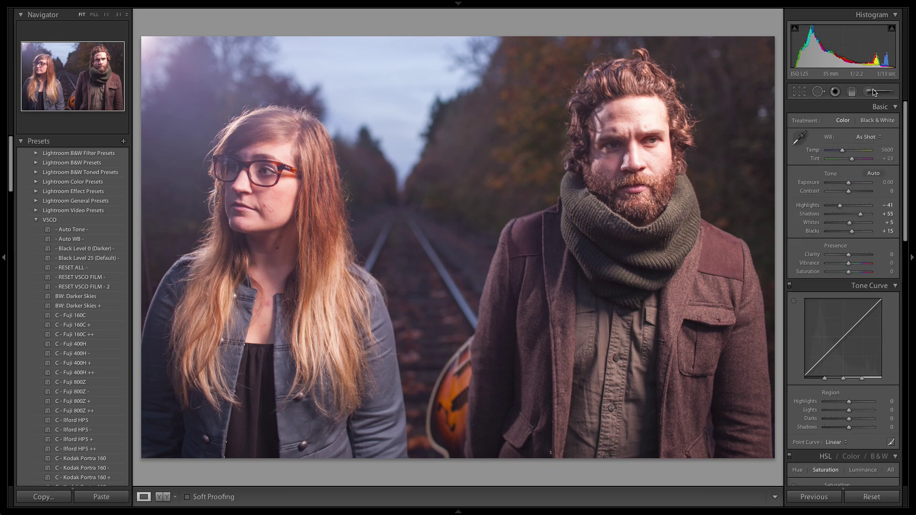
click(874, 92)
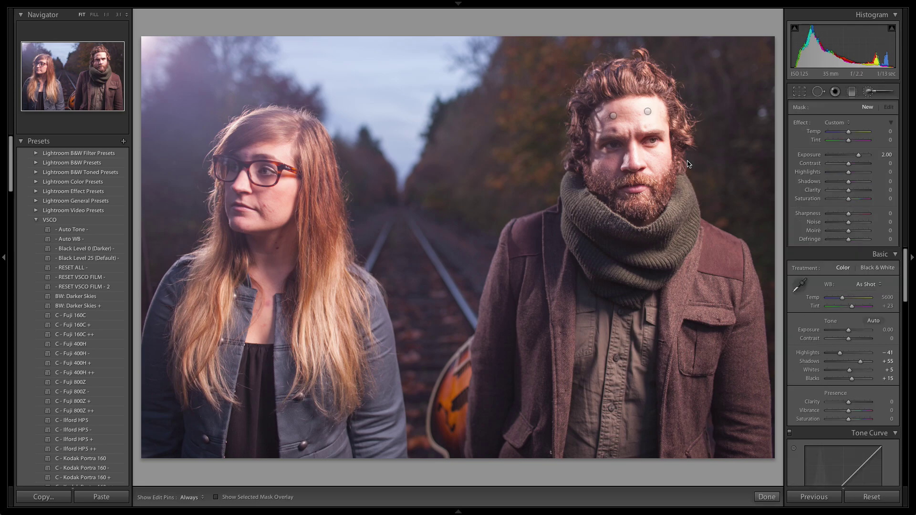
click(648, 113)
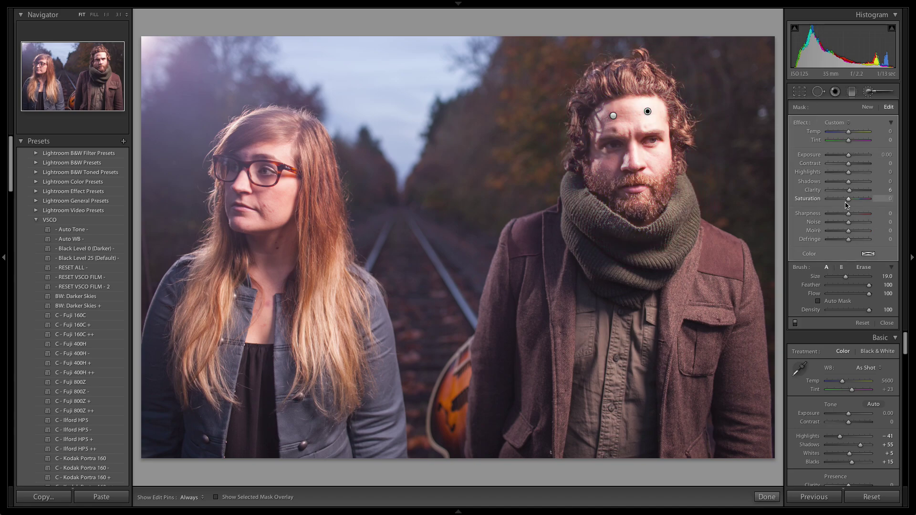
click(871, 93)
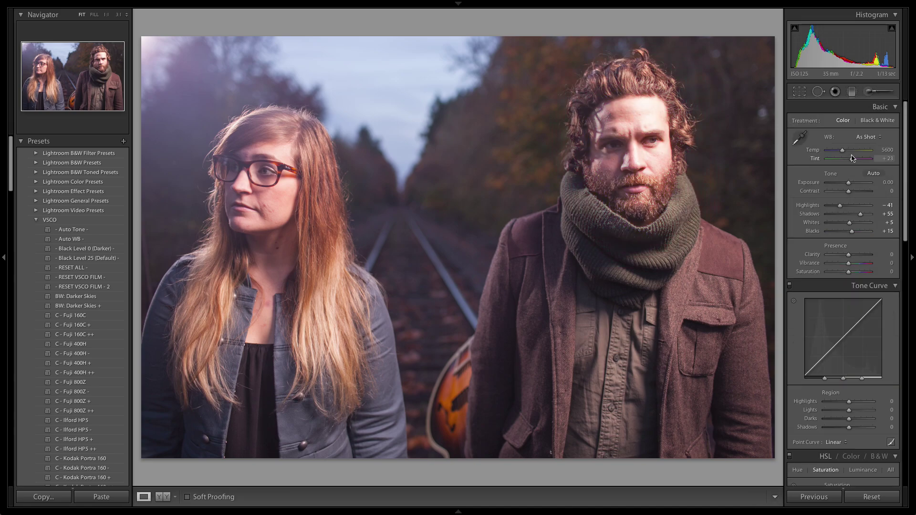
Step: Lower Tint from +23 to +3, turning the white balance to Custom
key(Down)
key(Down)
key(Down)
key(Down)
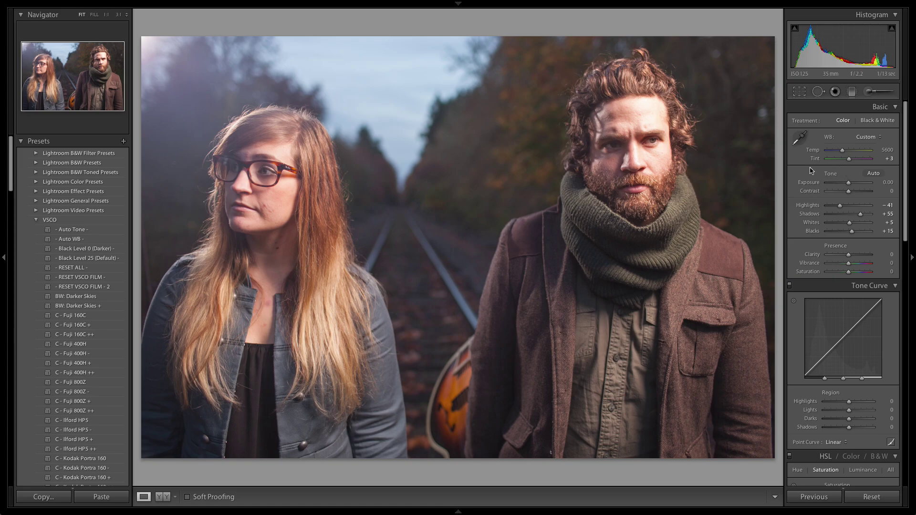
Step: Brush the man's jacket with darker shadows and Clarity 60
click(877, 93)
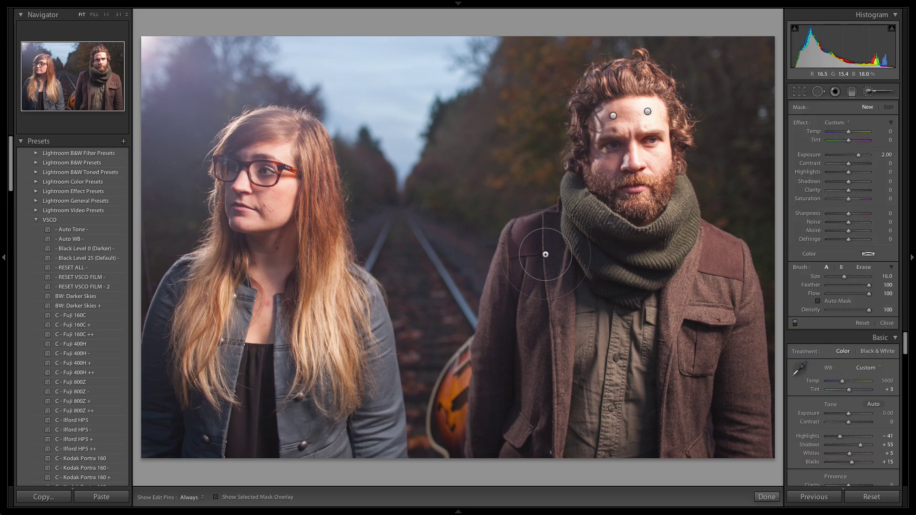
mouse_move(546, 254)
mouse_down()
mouse_move(524, 440)
mouse_move(554, 374)
mouse_move(547, 271)
mouse_move(495, 407)
mouse_move(510, 466)
mouse_up()
key(h)
key(h)
double_click(858, 155)
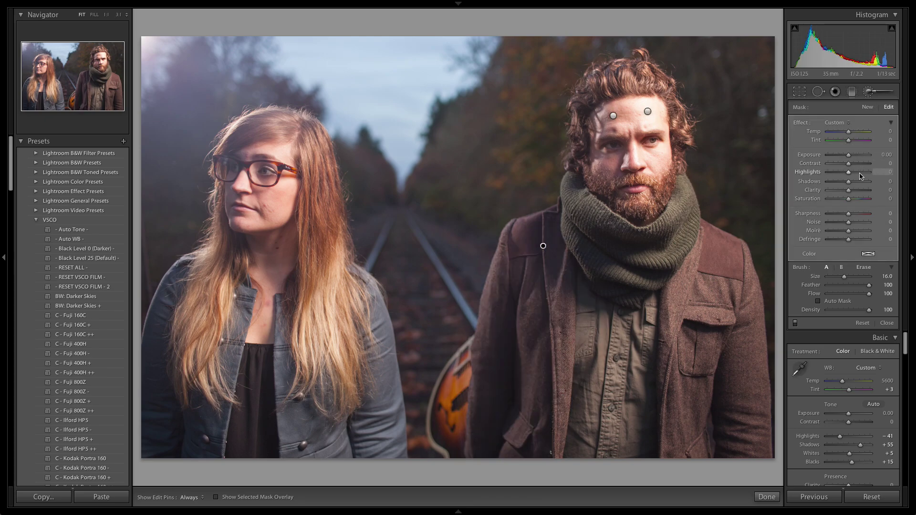
drag(848, 184, 857, 192)
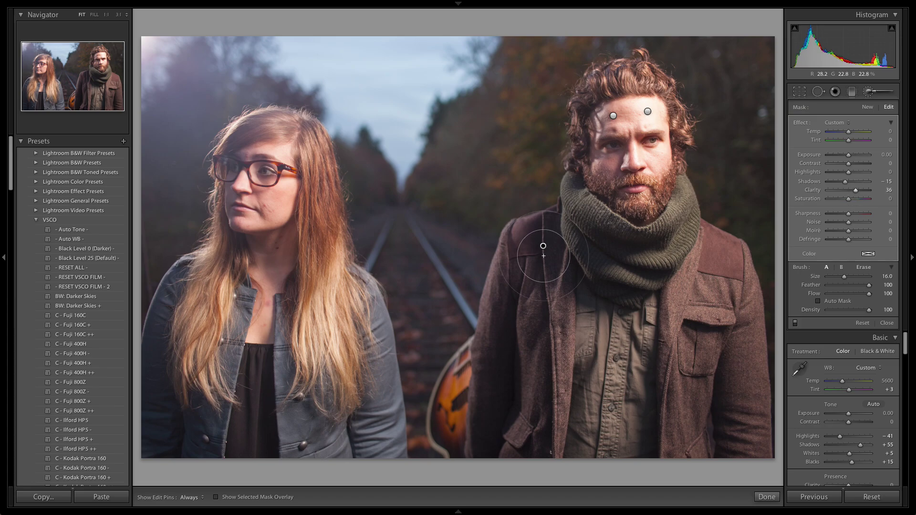
key(h)
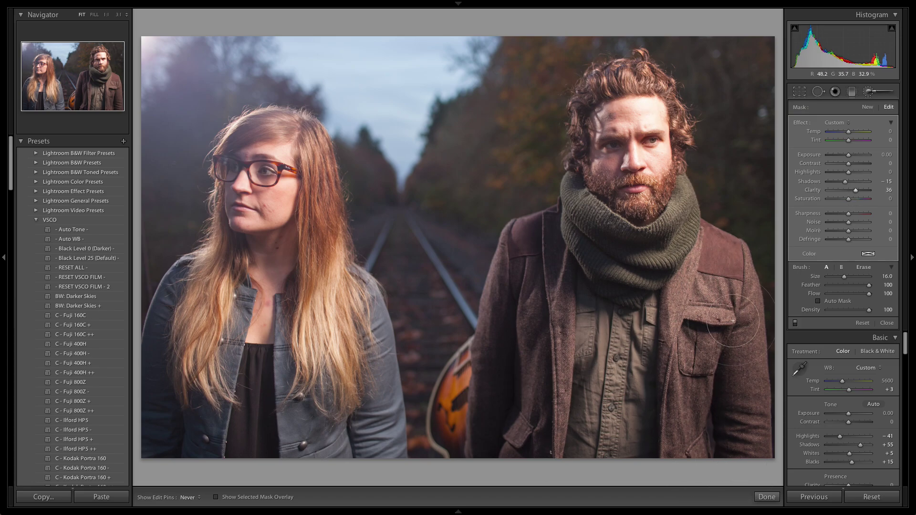
key(h)
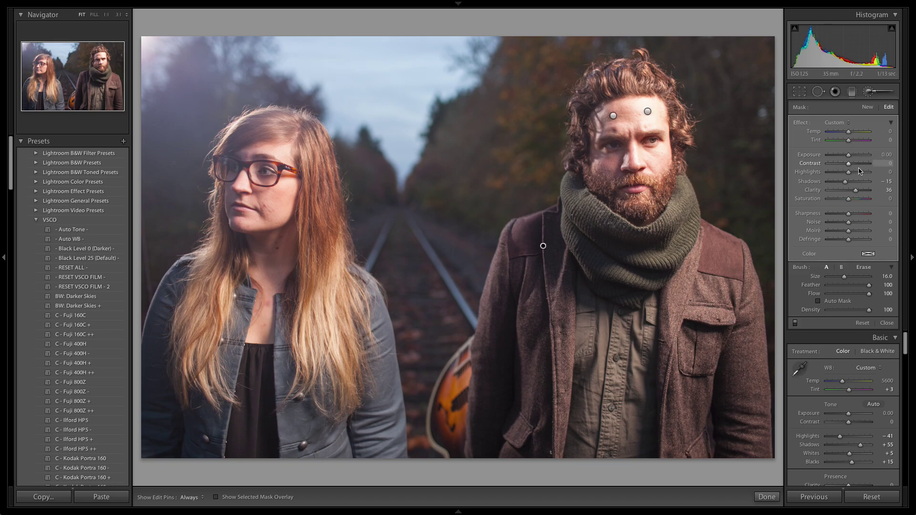
drag(855, 190, 860, 193)
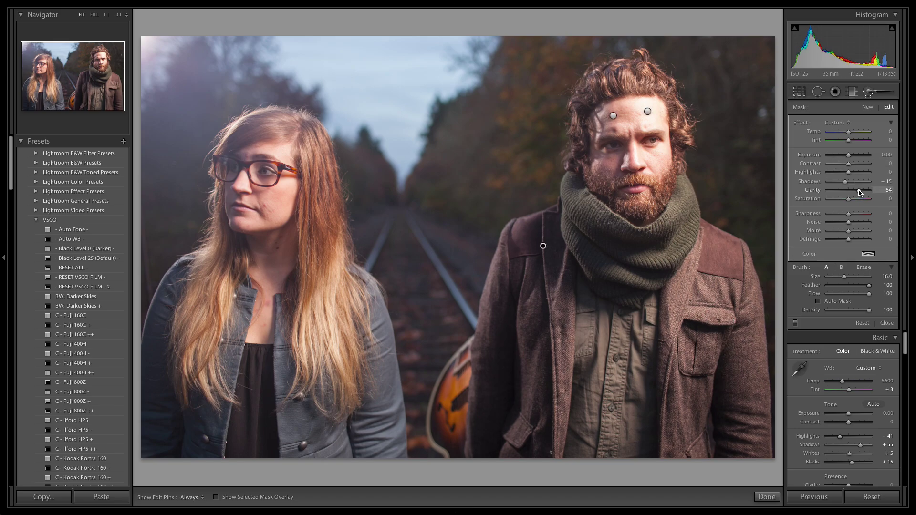
Step: Brush the man's shirt to slightly deepen its shadows
click(868, 107)
mouse_move(607, 381)
mouse_down()
mouse_move(609, 325)
mouse_move(605, 429)
mouse_move(644, 334)
mouse_move(639, 439)
mouse_up()
double_click(858, 154)
drag(848, 182, 851, 191)
Step: Brush the man's scarf with Saturation around 31 and Clarity 23
click(867, 106)
key(h)
mouse_move(677, 234)
mouse_down()
mouse_move(616, 267)
mouse_move(565, 222)
mouse_up()
key(h)
double_click(853, 156)
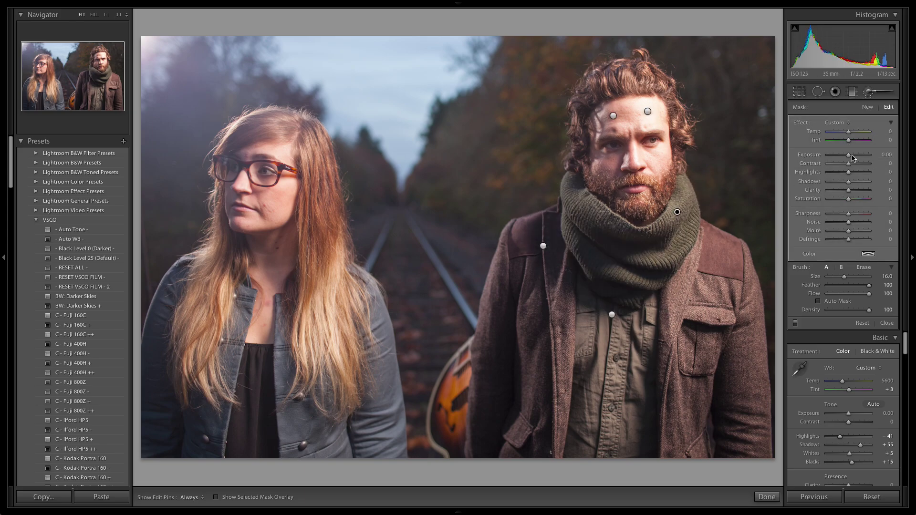
drag(848, 199, 855, 199)
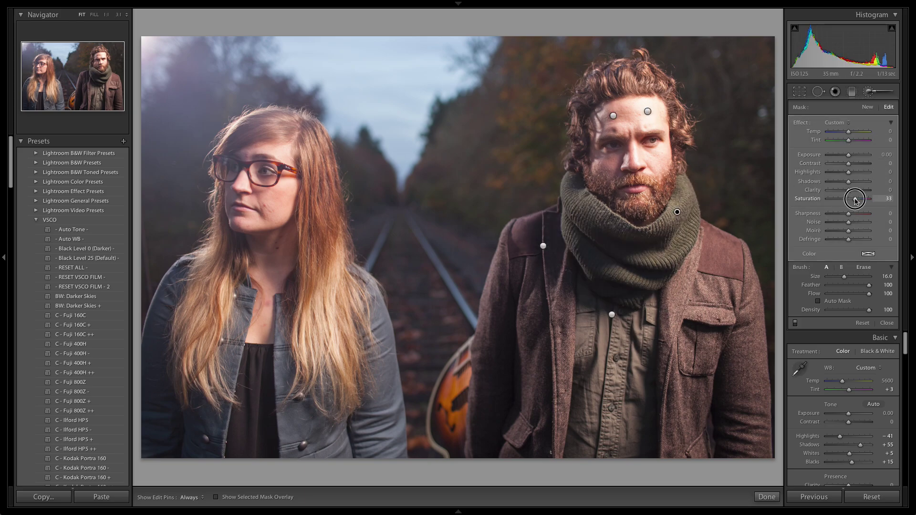
drag(849, 190, 850, 192)
Step: Zoom to 1:1 on the man's face and brush his beard with added clarity and warmth
click(867, 94)
click(629, 201)
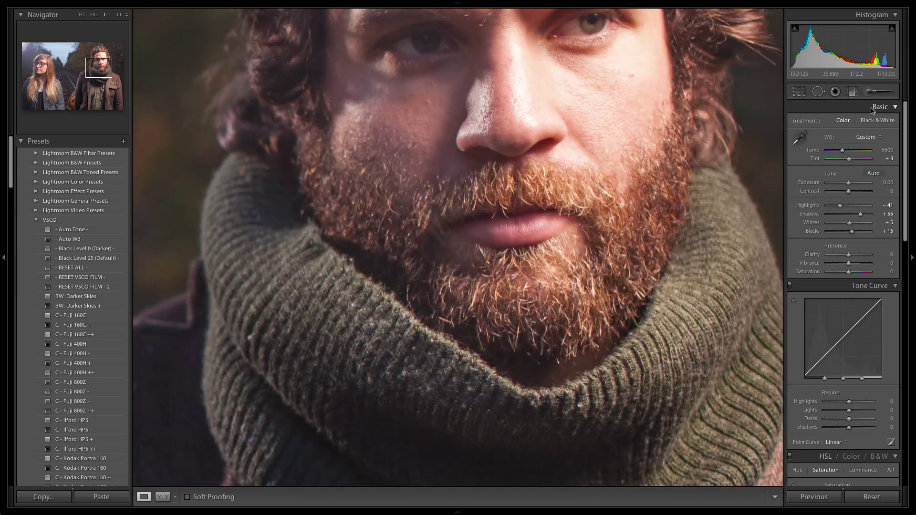
click(869, 92)
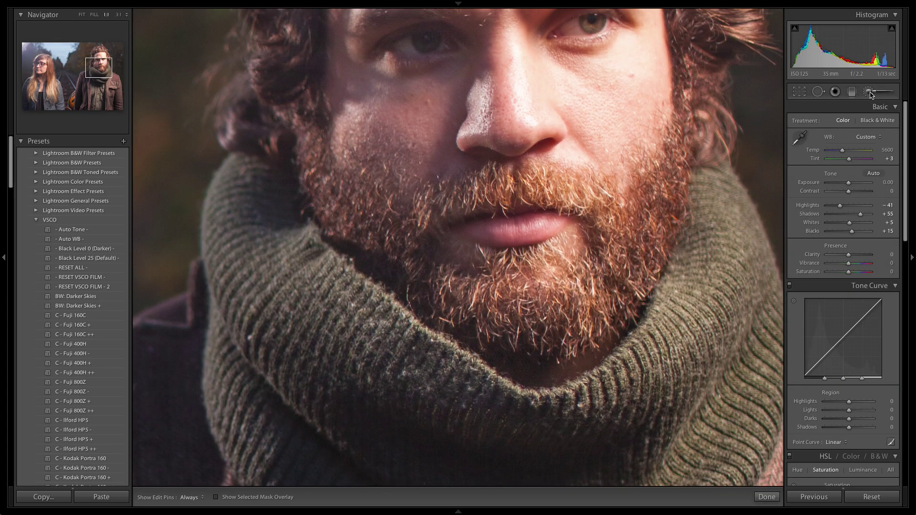
key(h)
mouse_move(678, 139)
mouse_down()
mouse_move(629, 312)
mouse_move(576, 332)
mouse_move(490, 314)
mouse_move(291, 168)
mouse_move(432, 282)
mouse_move(441, 207)
mouse_move(633, 203)
mouse_move(591, 240)
mouse_move(474, 283)
mouse_up()
key(h)
scroll(440, 208, down, 6)
double_click(858, 155)
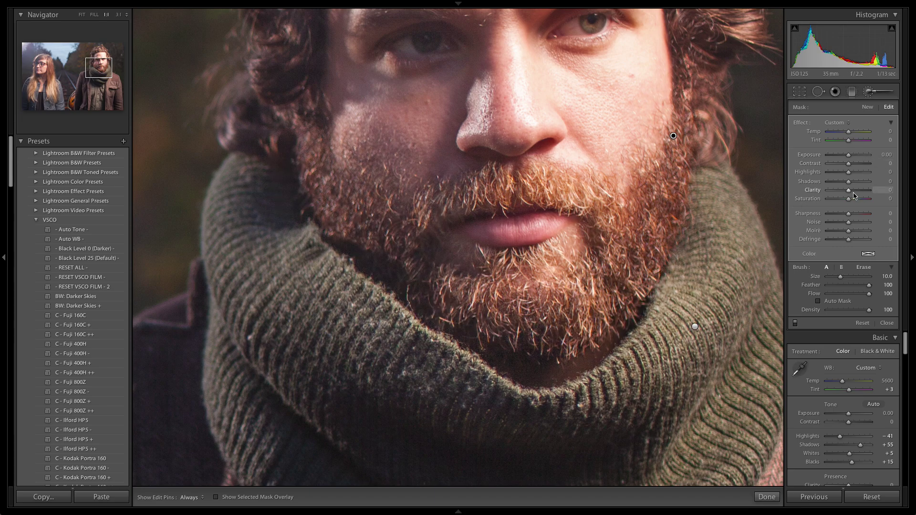
drag(854, 190, 857, 189)
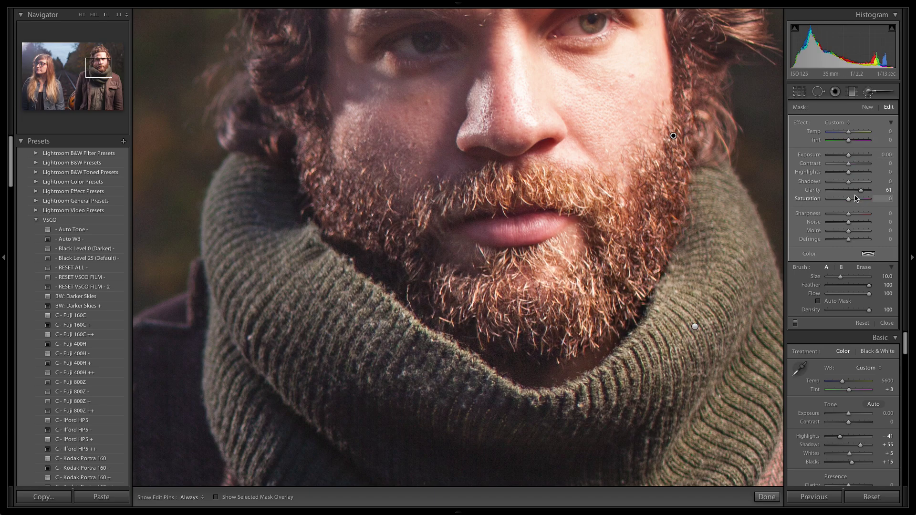
drag(849, 132, 855, 133)
key(z)
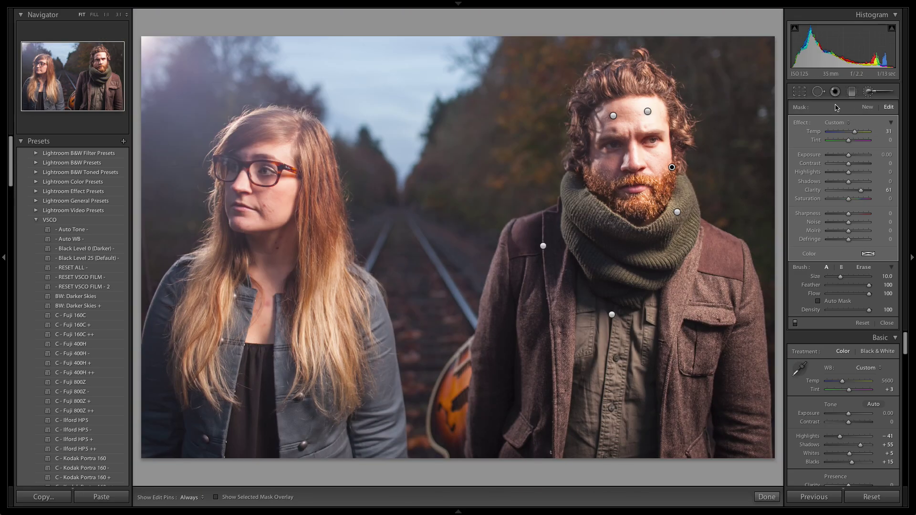
mouse_move(854, 132)
mouse_down()
mouse_move(819, 133)
mouse_move(848, 134)
mouse_up()
click(854, 191)
drag(854, 191, 856, 191)
click(871, 92)
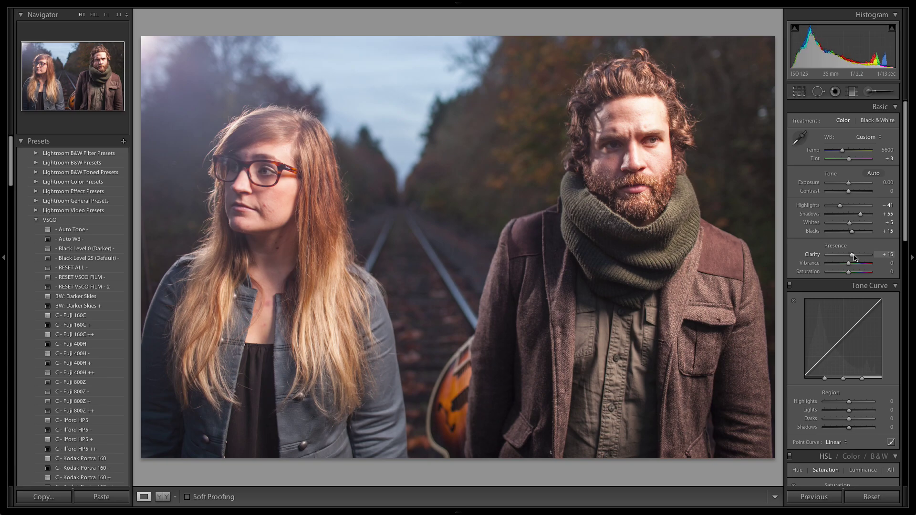
Step: Refine existing face masks: more clarity, darker shadows, and lower forehead highlights
click(872, 91)
click(672, 168)
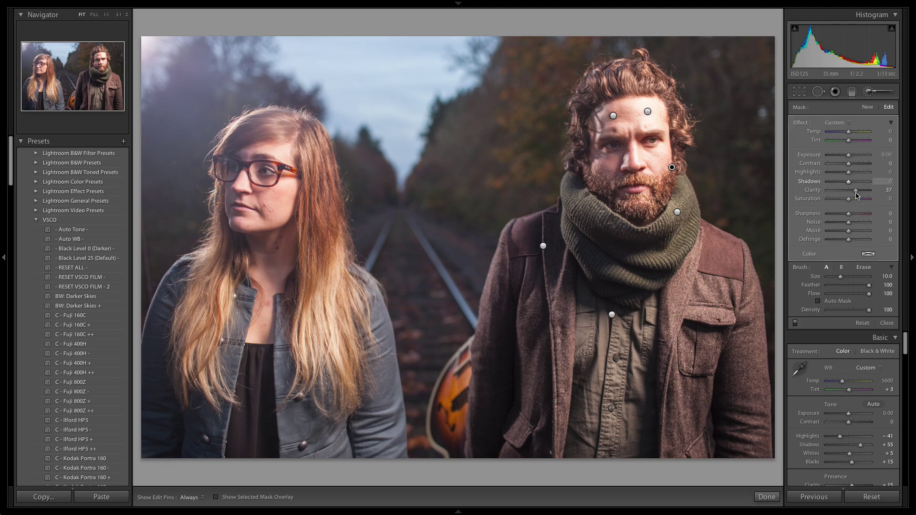
drag(849, 190, 858, 191)
drag(857, 192, 843, 182)
click(868, 93)
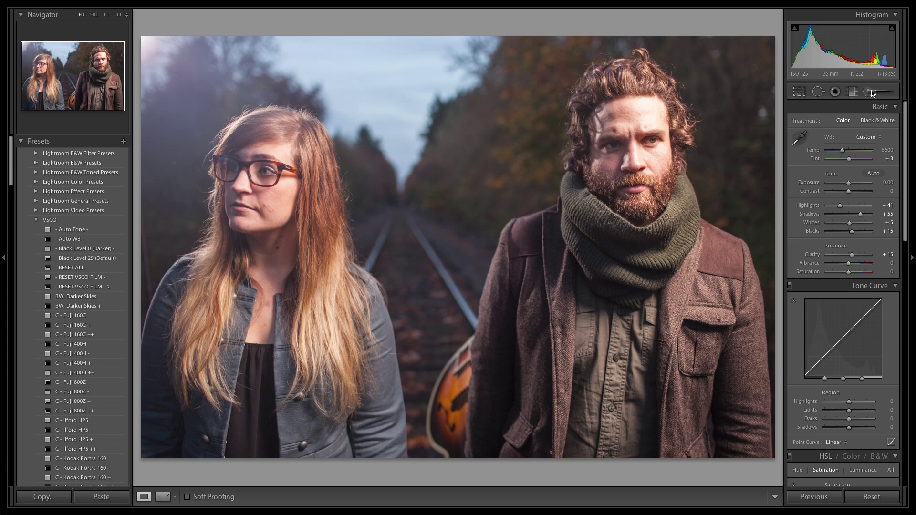
click(870, 92)
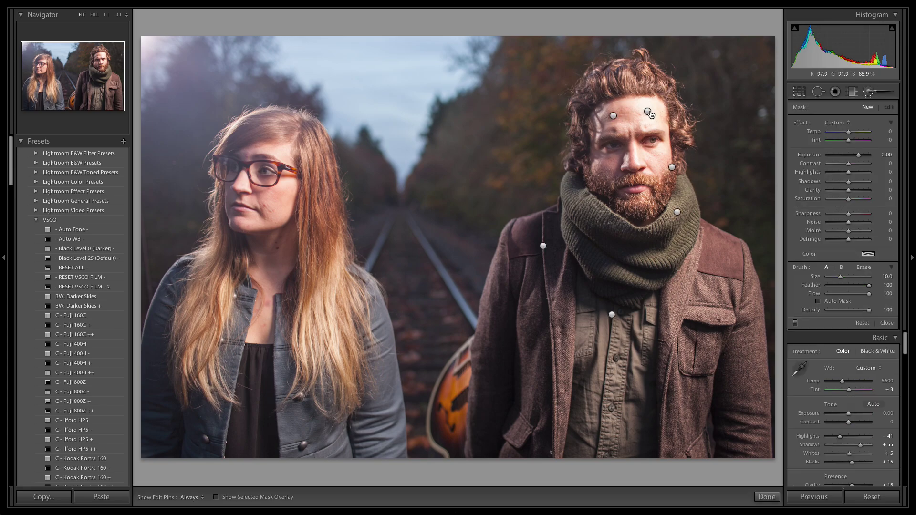
click(647, 112)
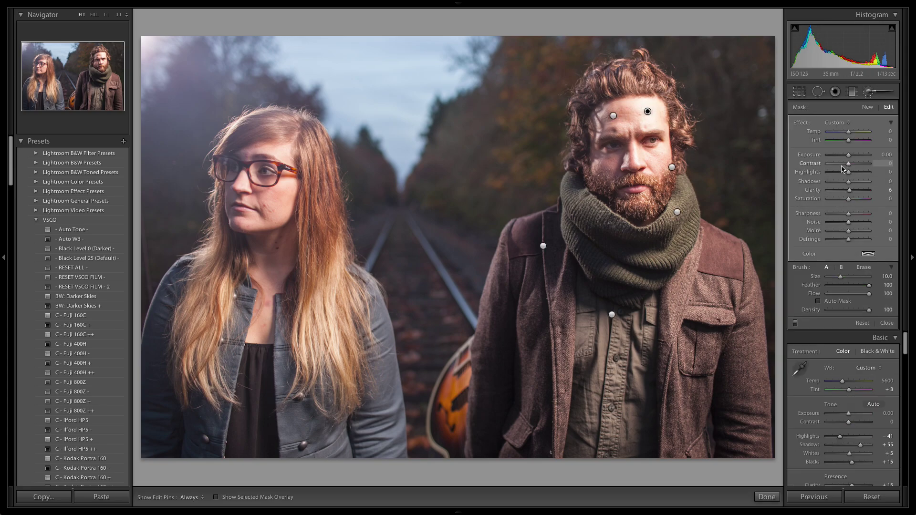
mouse_move(847, 171)
mouse_down()
mouse_move(853, 184)
mouse_move(845, 184)
mouse_up()
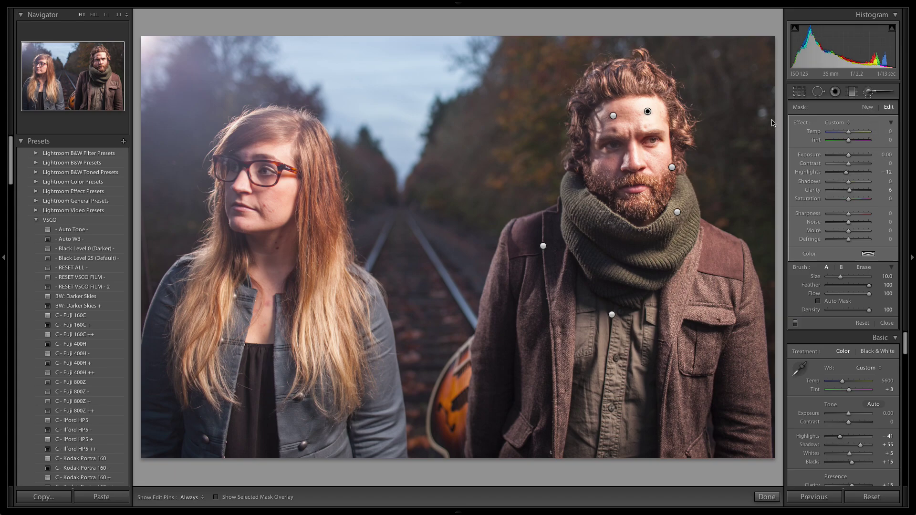
click(614, 117)
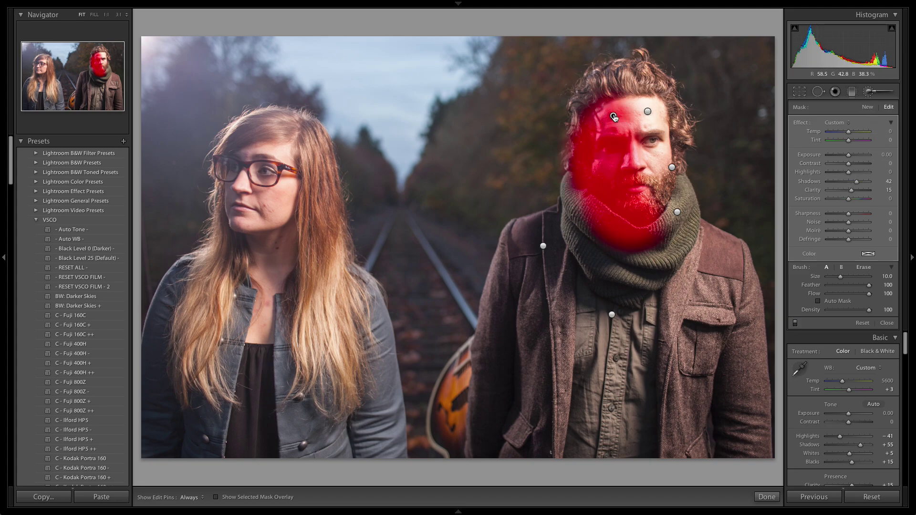
Step: Add a new brush mask around the man's eye, then close the Adjustment Brush
click(867, 108)
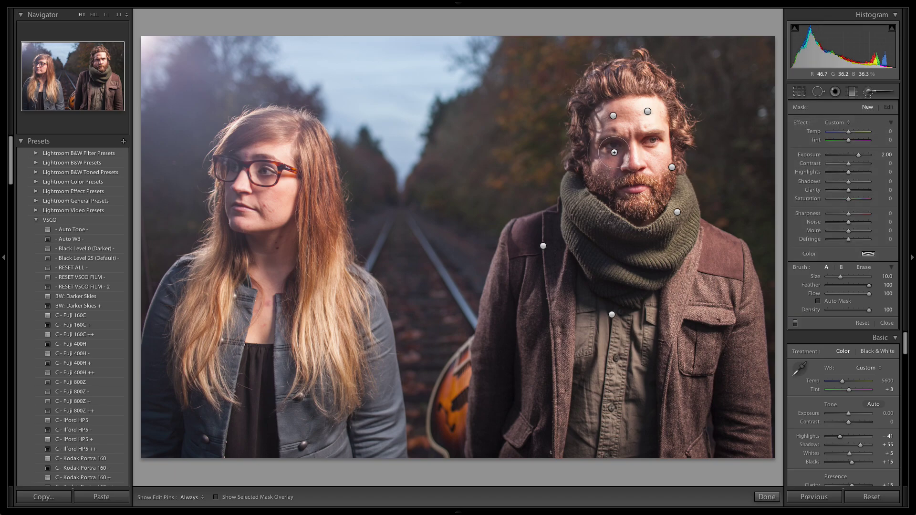
key(h)
mouse_move(611, 136)
mouse_down()
mouse_move(613, 172)
mouse_move(608, 121)
mouse_move(618, 98)
mouse_up()
key(h)
double_click(858, 155)
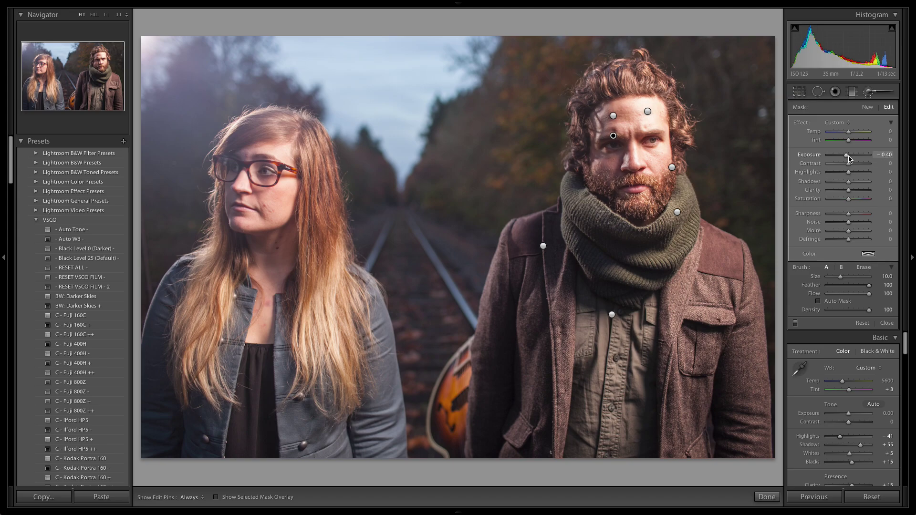
click(871, 92)
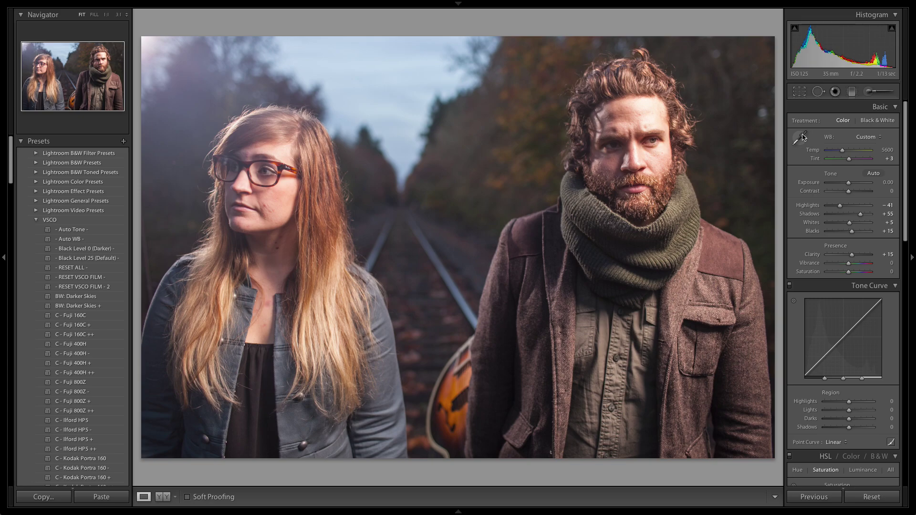
Step: Zoom to 1:1 on the woman's face and heal two chin blemishes with Spot Removal
click(802, 138)
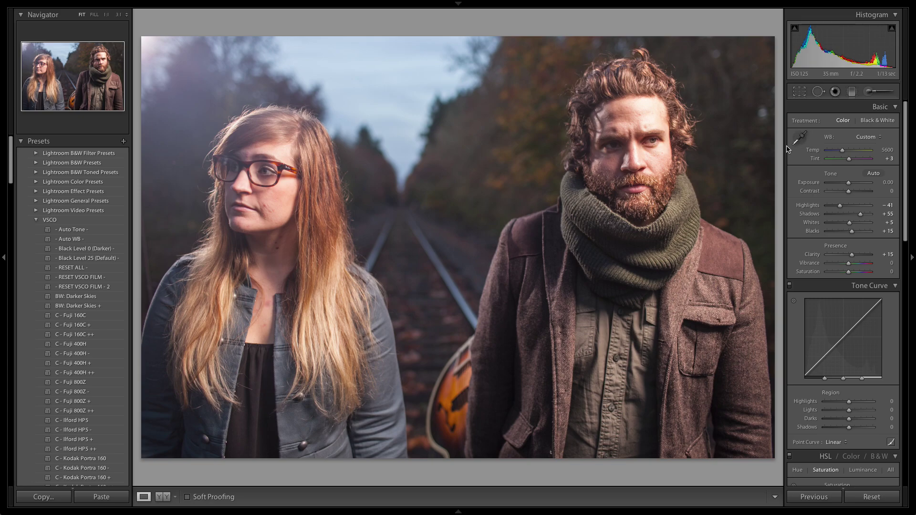
click(220, 194)
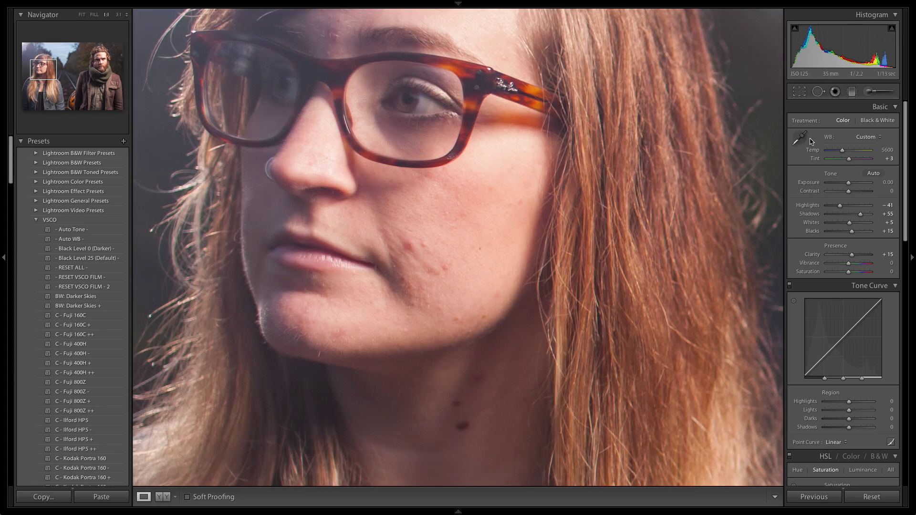
click(819, 93)
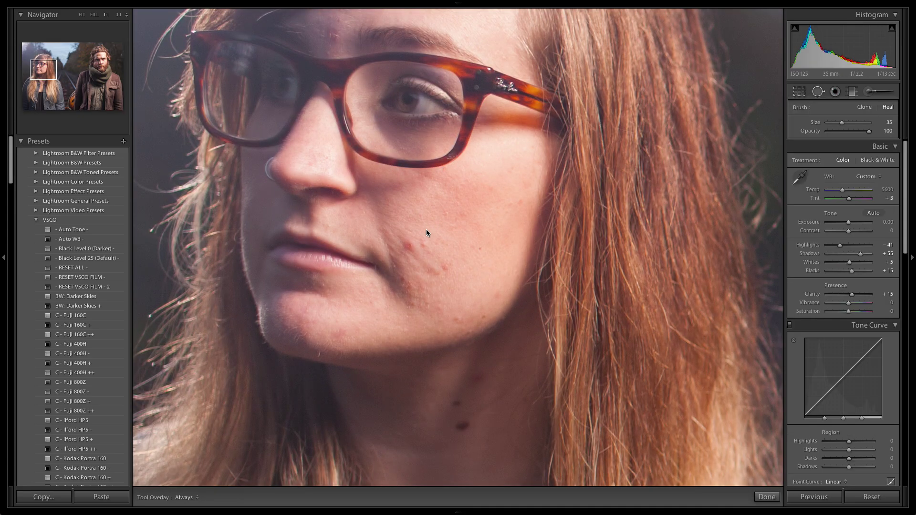
click(408, 246)
mouse_move(412, 262)
mouse_down()
mouse_move(426, 238)
mouse_move(418, 225)
mouse_up()
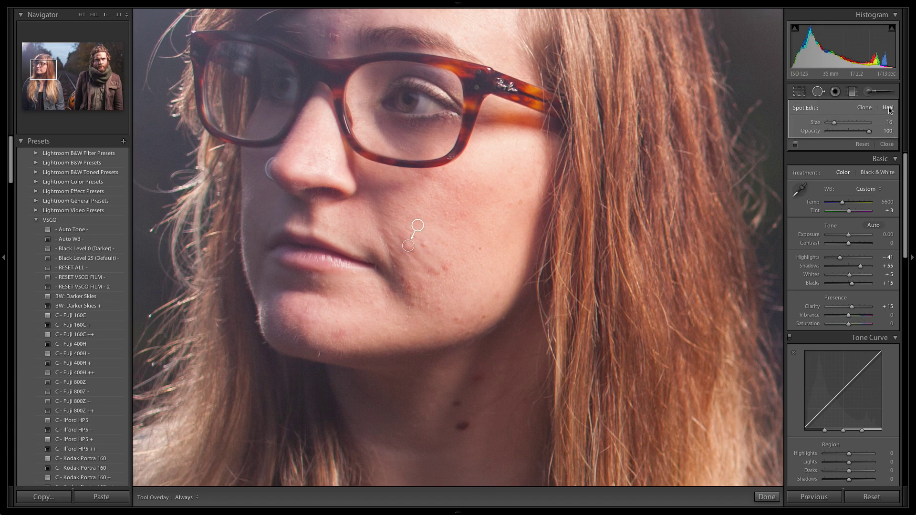
click(447, 268)
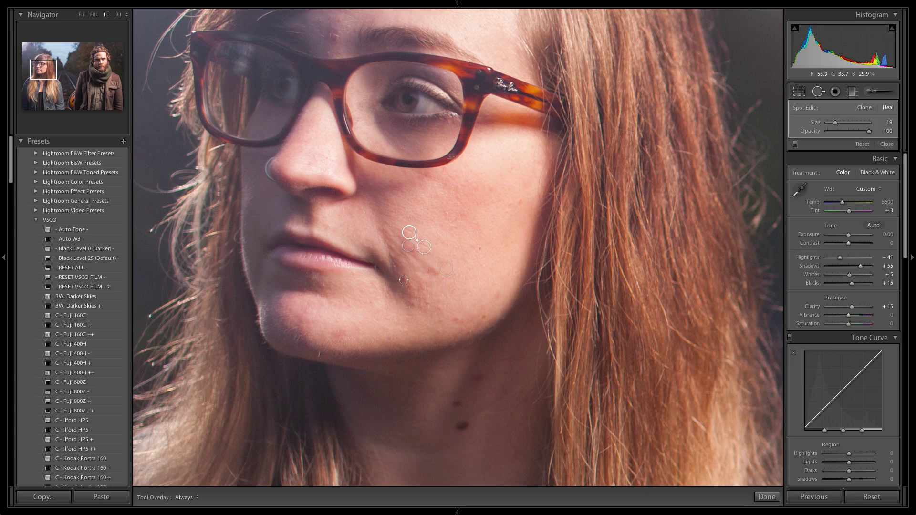
scroll(404, 280, down, 5)
Step: Heal another small chin spot and move an existing heal source onto clean skin
click(413, 286)
drag(414, 286, 414, 289)
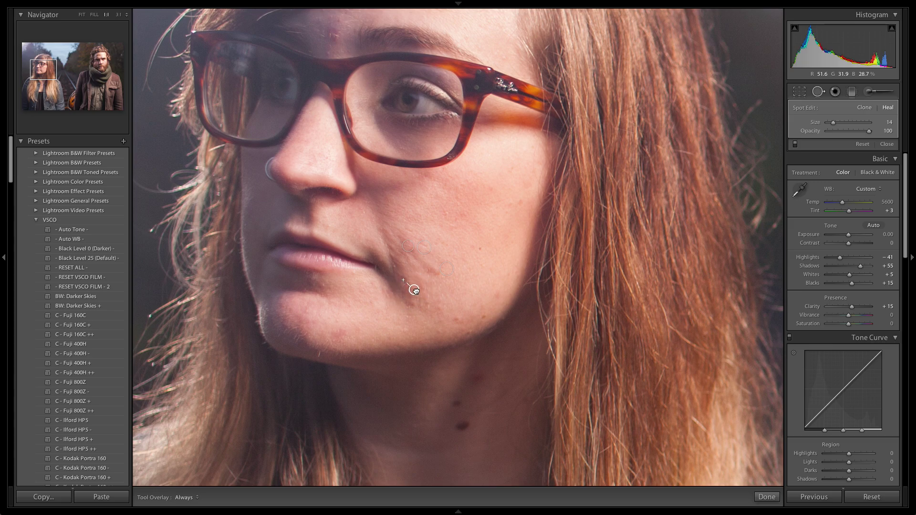
click(430, 269)
drag(430, 287, 445, 283)
click(822, 95)
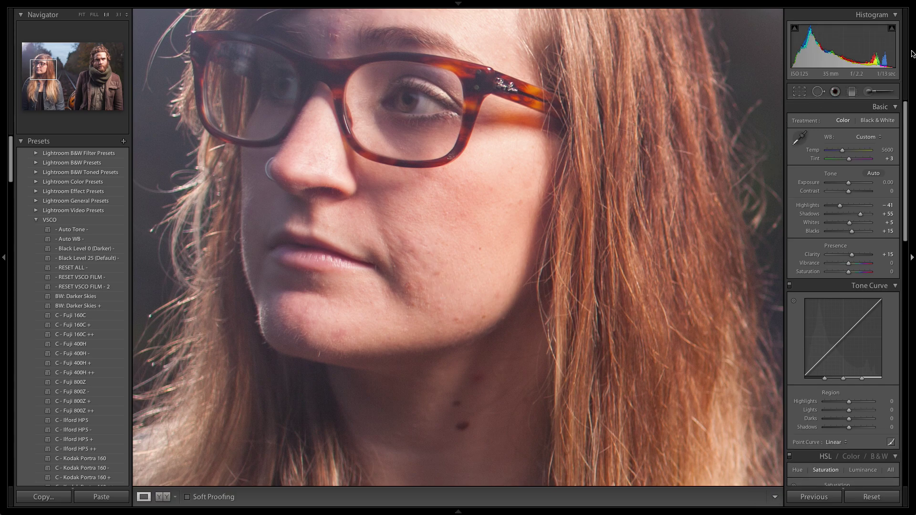
click(872, 92)
Step: Paint the Soften Skin effect on the woman's cheek with Clarity around −57
click(841, 126)
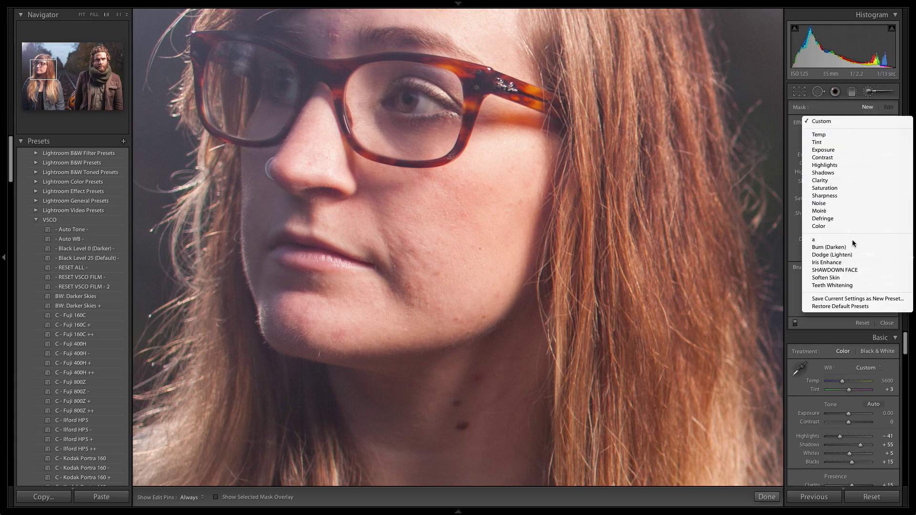
click(845, 277)
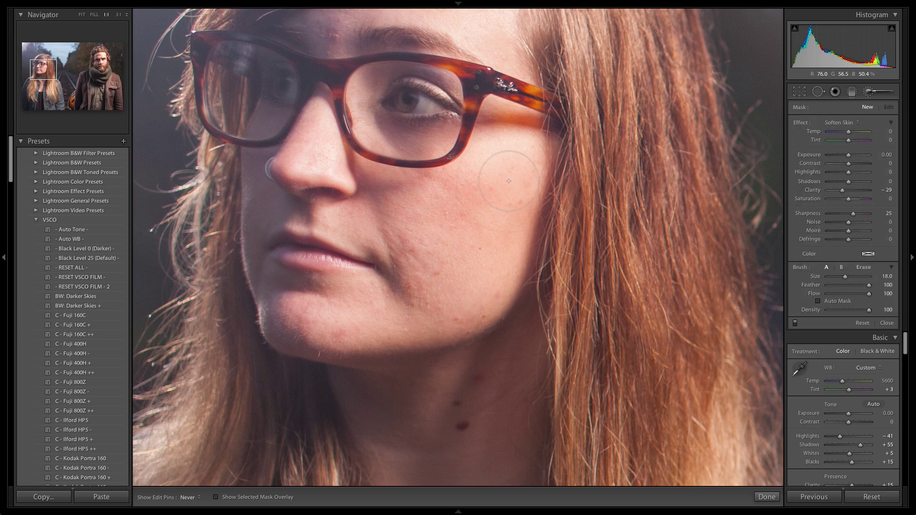
drag(390, 258, 391, 213)
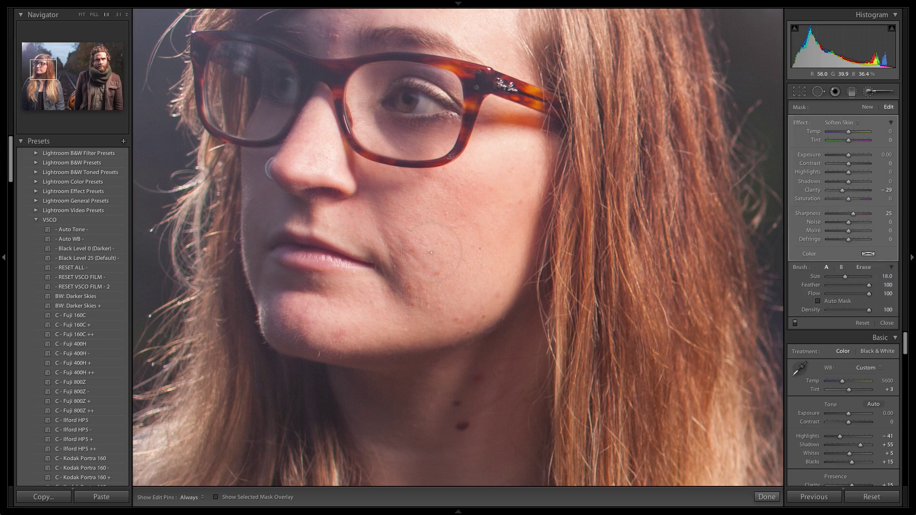
mouse_move(842, 191)
mouse_down()
mouse_move(834, 192)
mouse_move(842, 191)
mouse_up()
key(z)
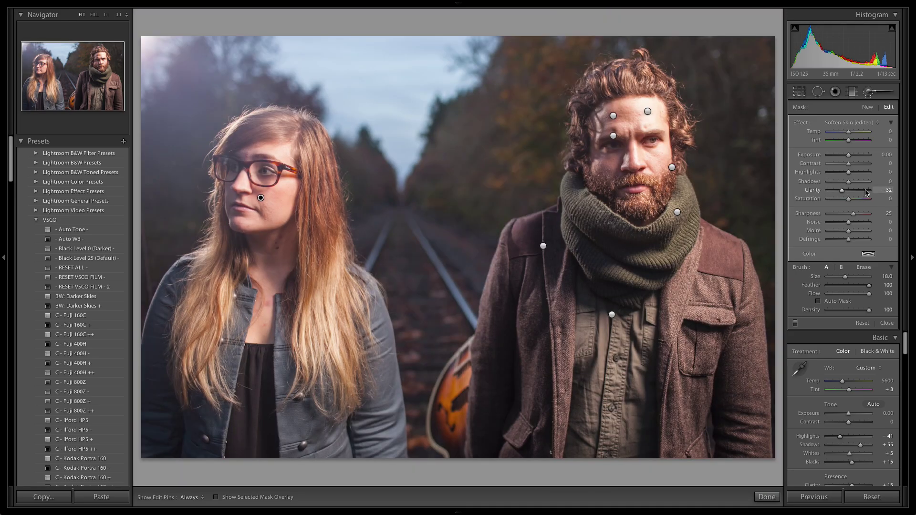
click(836, 192)
Step: Add a new brush mask on the woman's glasses with Clarity and Sharpness reset to 0
click(867, 109)
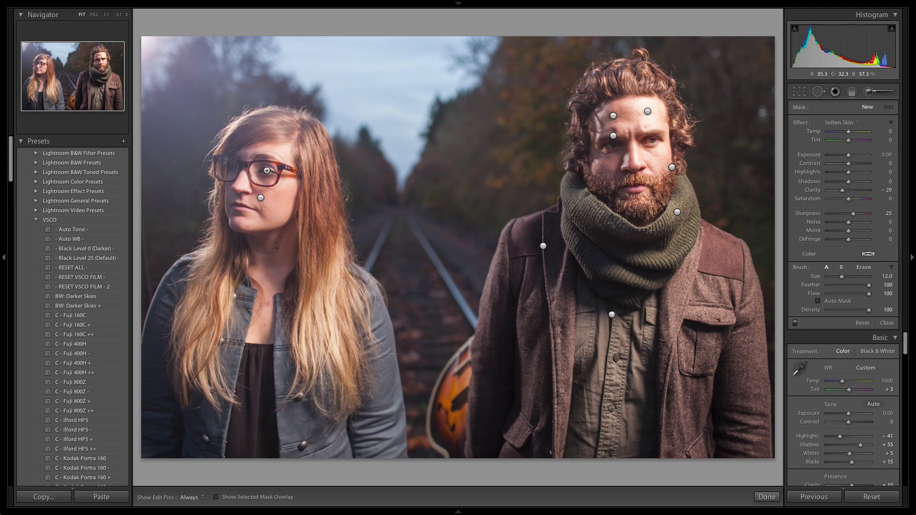
click(267, 170)
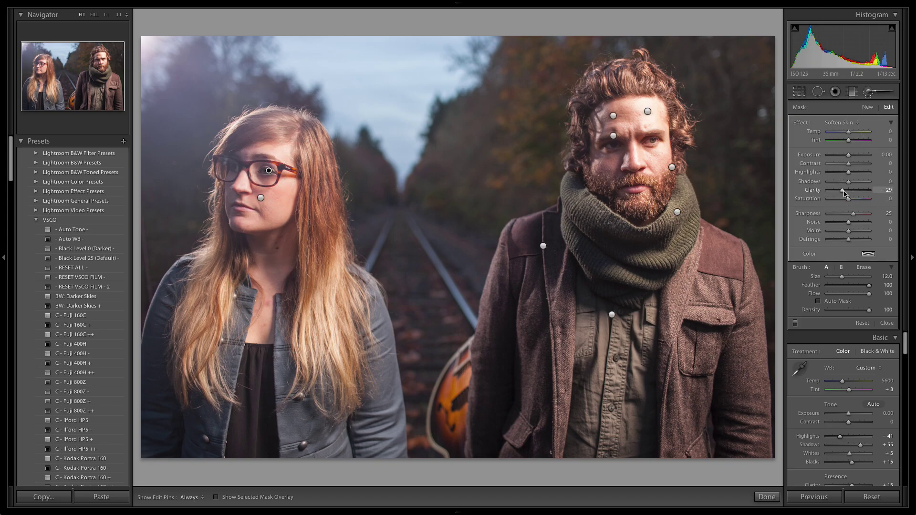
drag(842, 192, 853, 193)
double_click(854, 192)
double_click(853, 213)
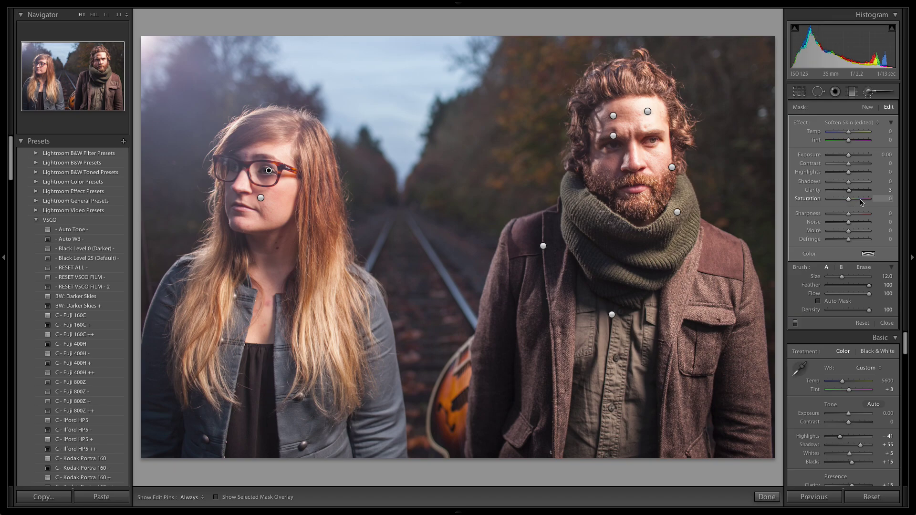
Step: Brush a mask over the woman's hair, zeroing Sharpness and adding some clarity
click(867, 108)
key(h)
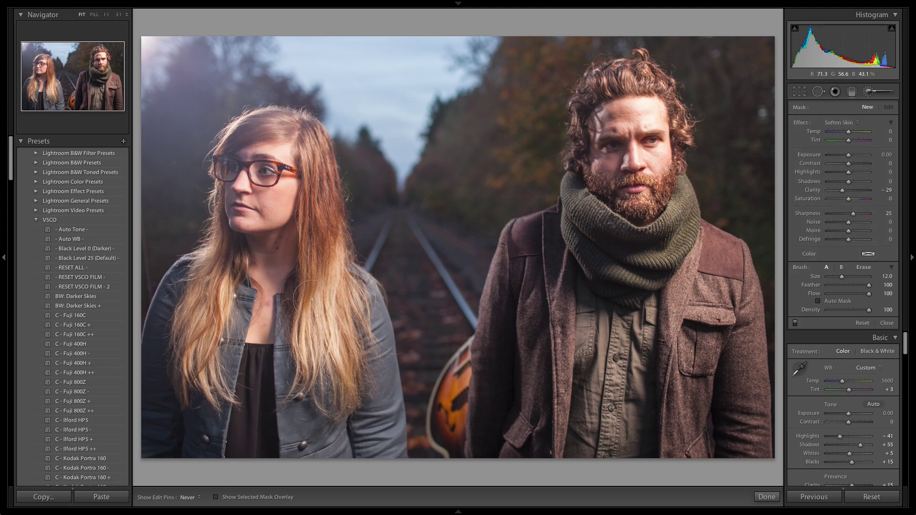
click(349, 282)
key(h)
click(854, 214)
double_click(854, 214)
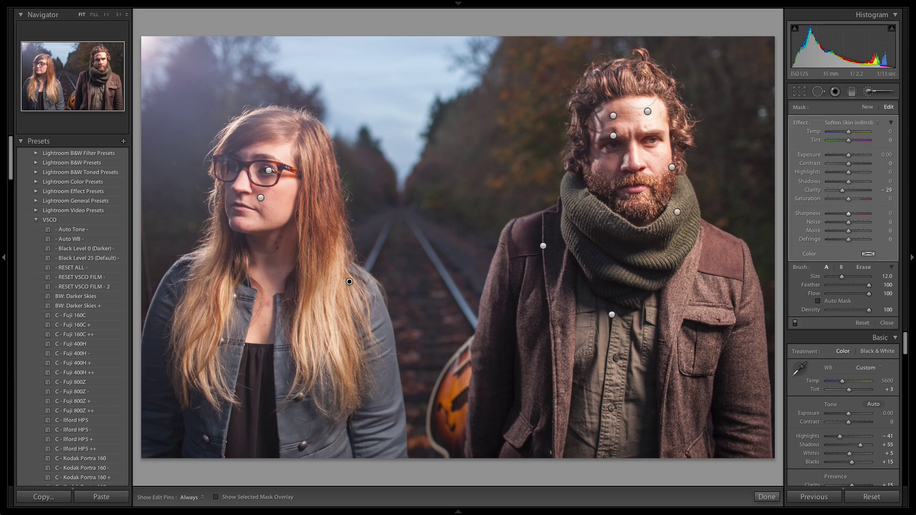
double_click(843, 190)
drag(856, 193, 853, 194)
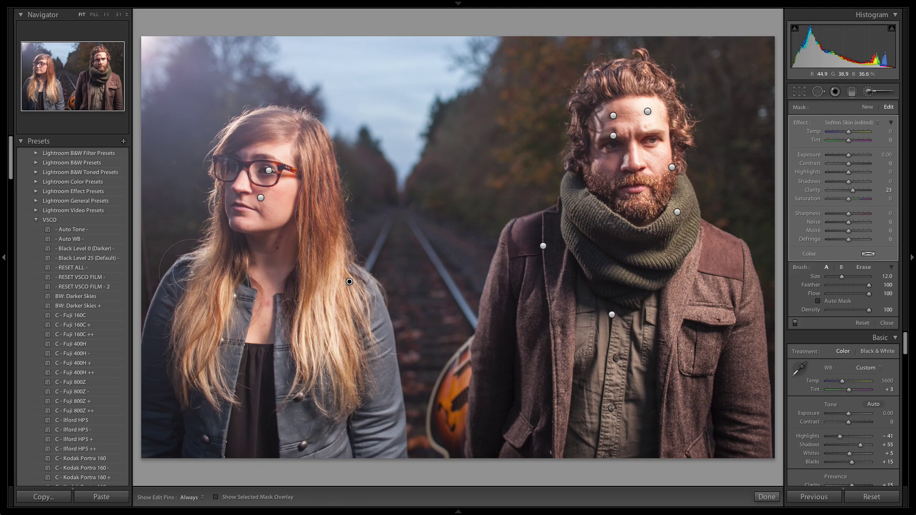
key(h)
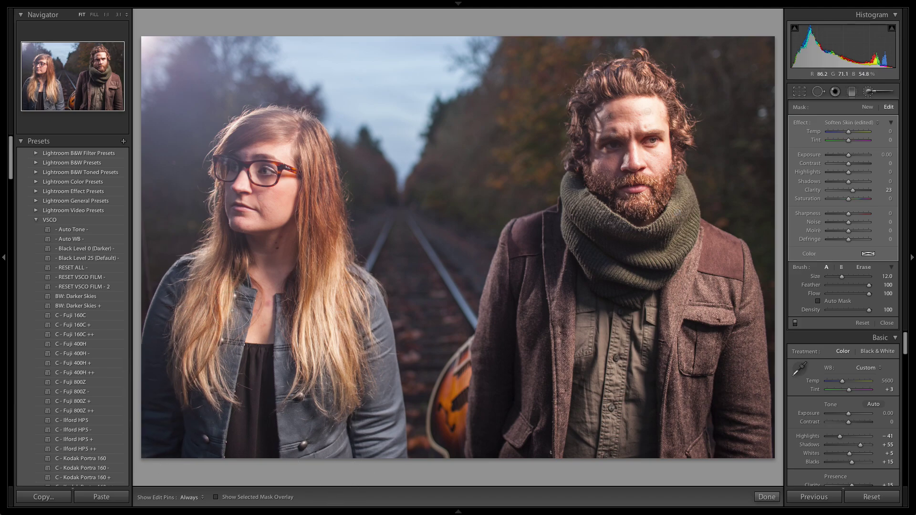
key(h)
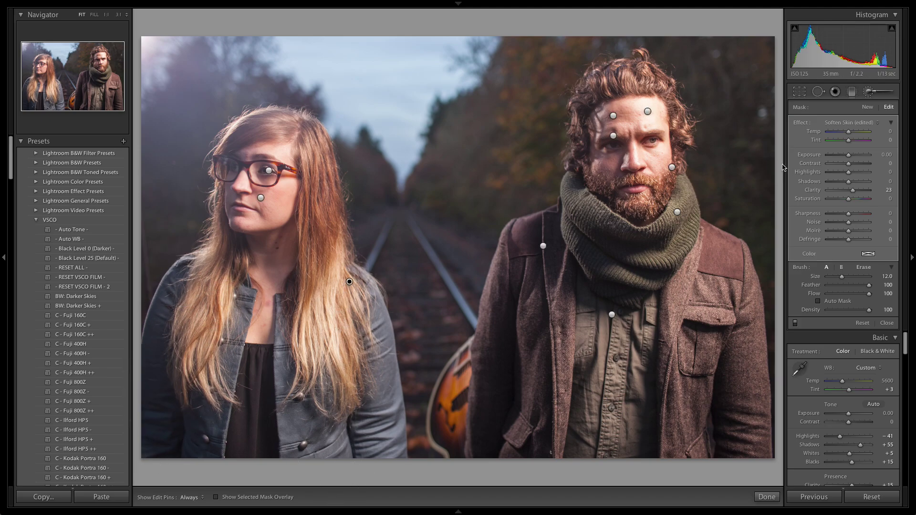
Step: Brush the woman's chest with Clarity and Sharpness at 0 and lowered Exposure
click(867, 109)
drag(249, 364, 242, 446)
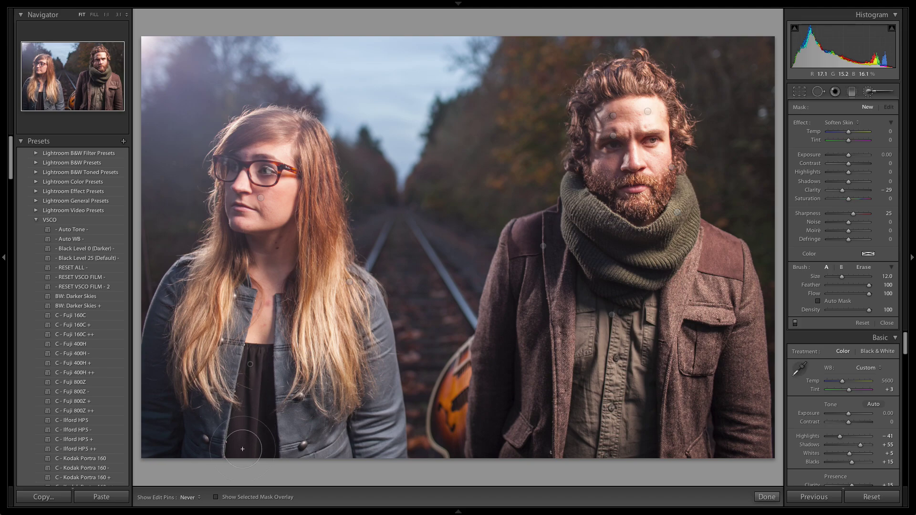
double_click(843, 191)
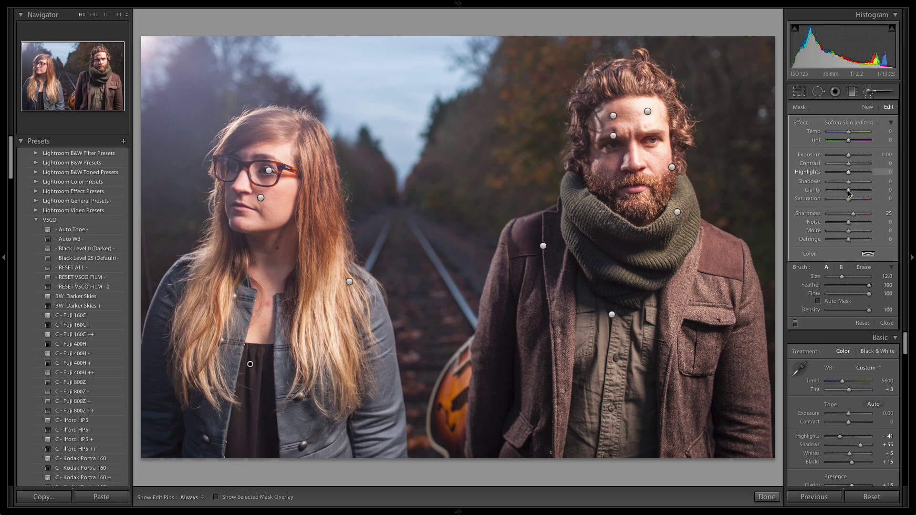
double_click(854, 214)
drag(849, 155, 850, 155)
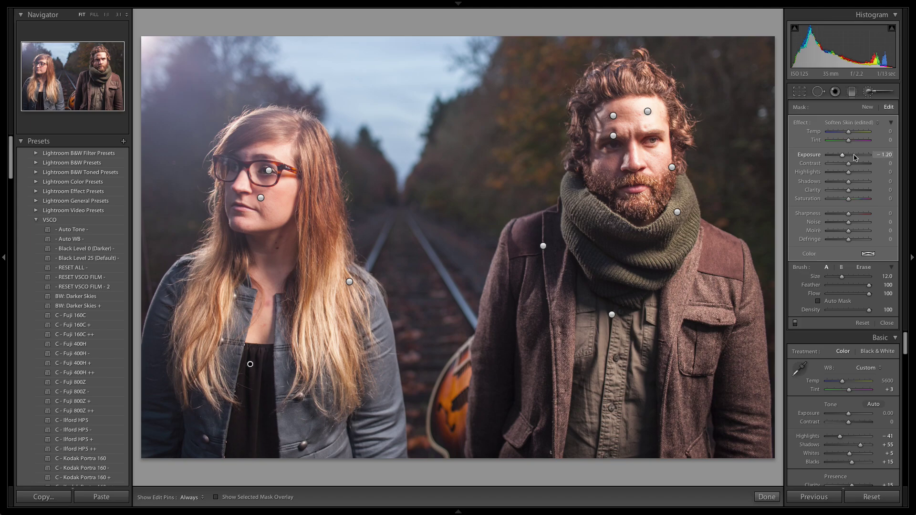
Step: Add a neck brush adjustment at Exposure −0.60 with Clarity and Sharpness zeroed
click(868, 107)
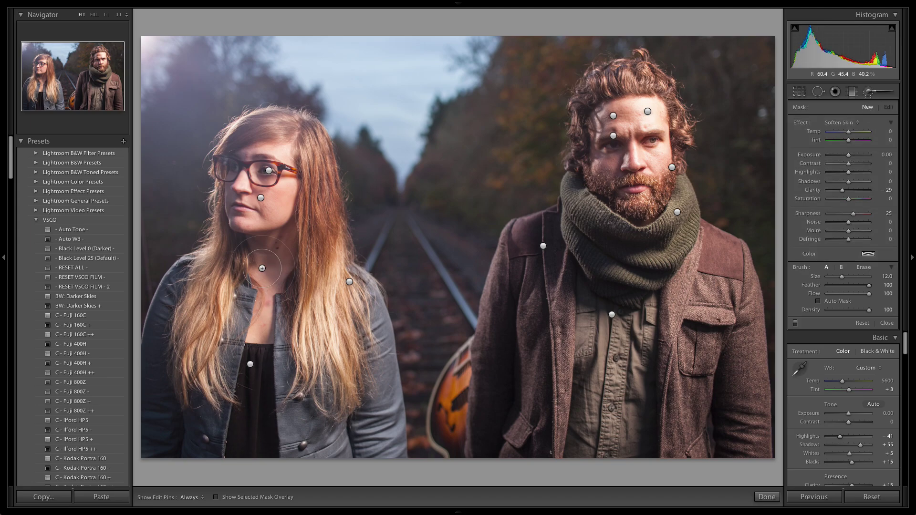
mouse_move(281, 254)
mouse_down()
mouse_move(244, 257)
mouse_move(277, 305)
mouse_up()
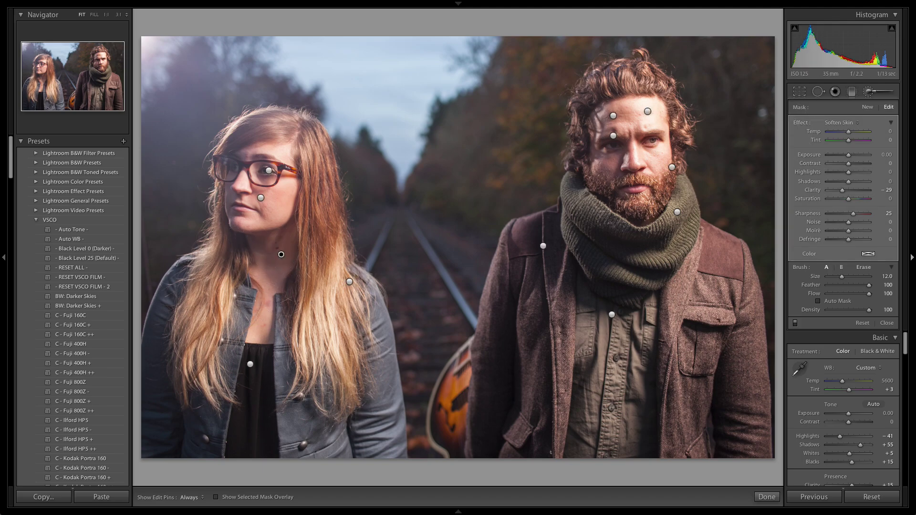
double_click(842, 190)
double_click(854, 215)
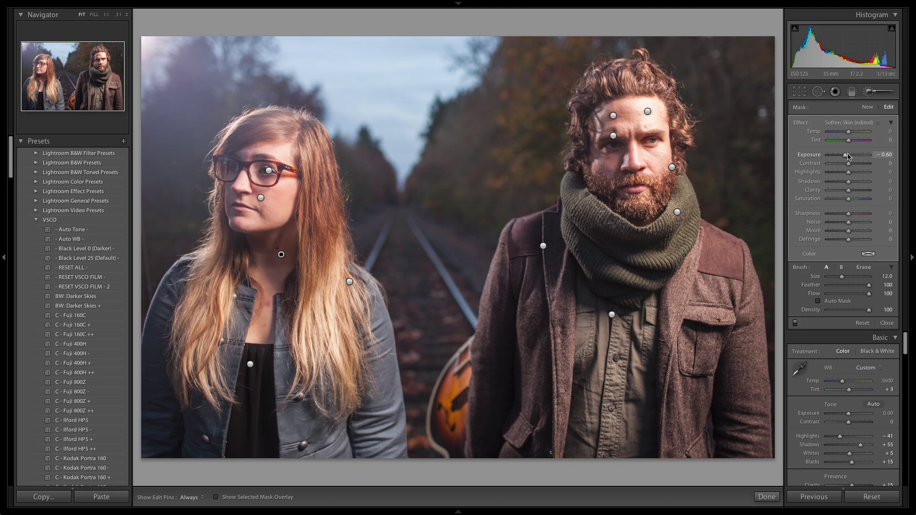
click(868, 92)
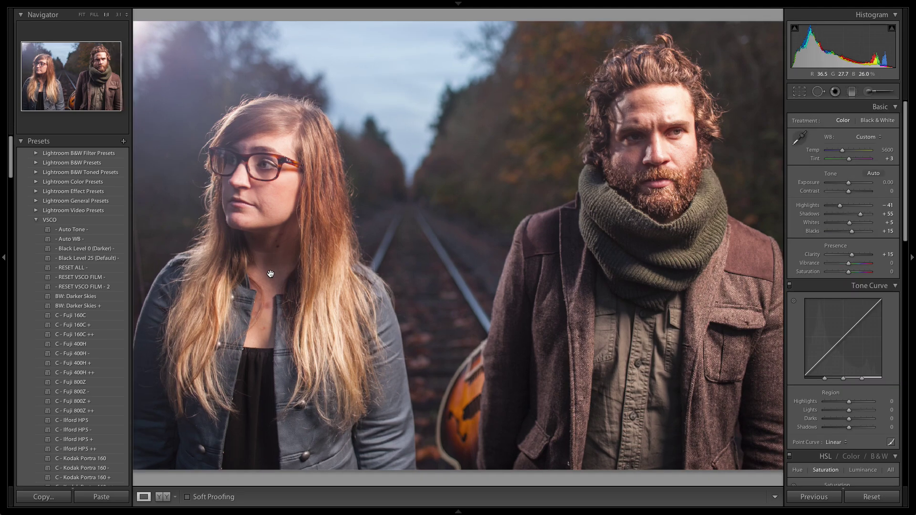
Step: Zoom to 1:1 and heal blemishes on the woman's neck and upper chest from clean skin
click(269, 273)
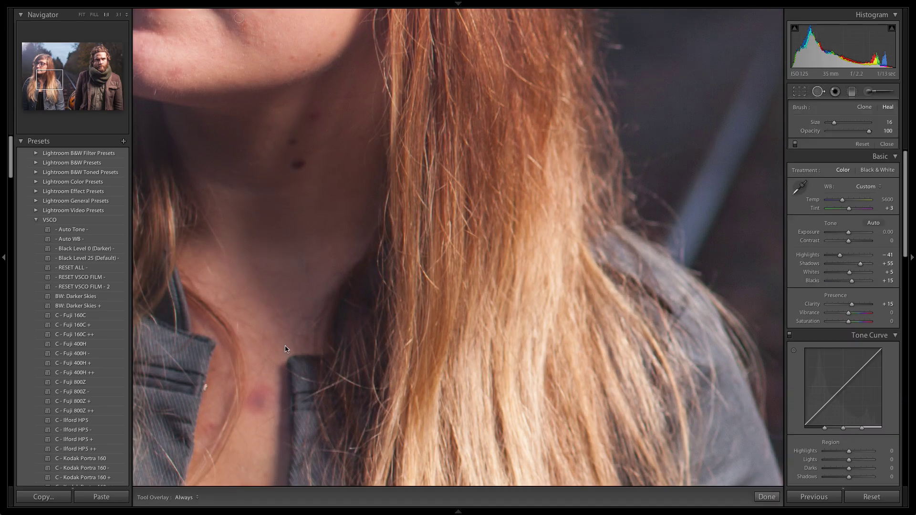
key(bracketright)
key(bracketright)
click(260, 399)
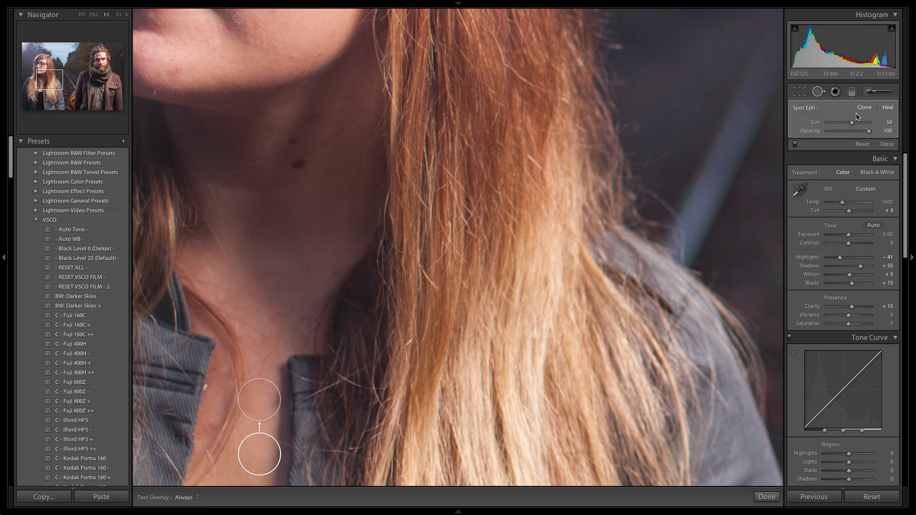
click(208, 430)
drag(220, 445, 217, 410)
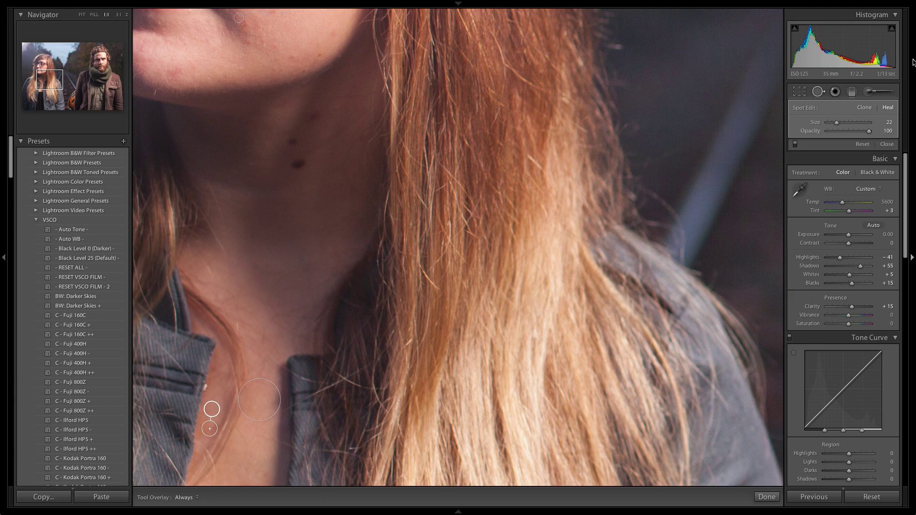
Step: Zoom back to the whole photo, review the neck heal spot, and reopen the brush adjustments
click(826, 92)
click(333, 293)
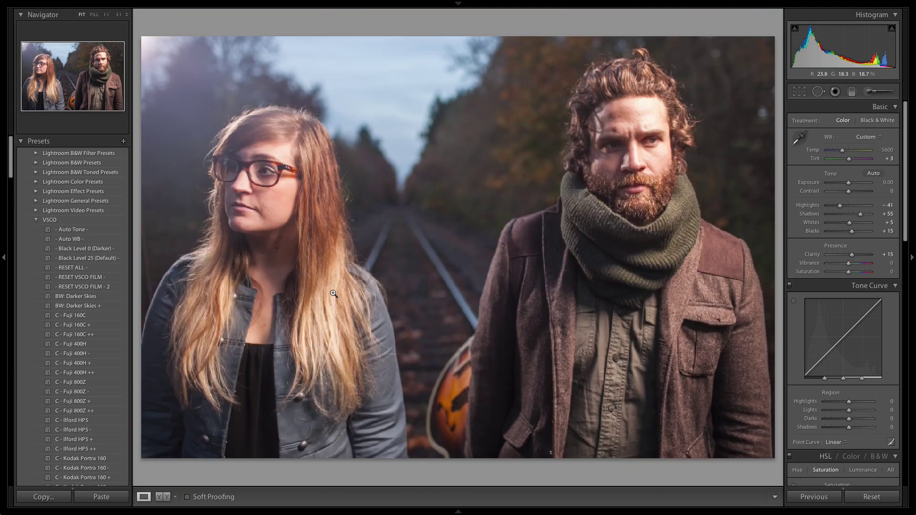
click(818, 92)
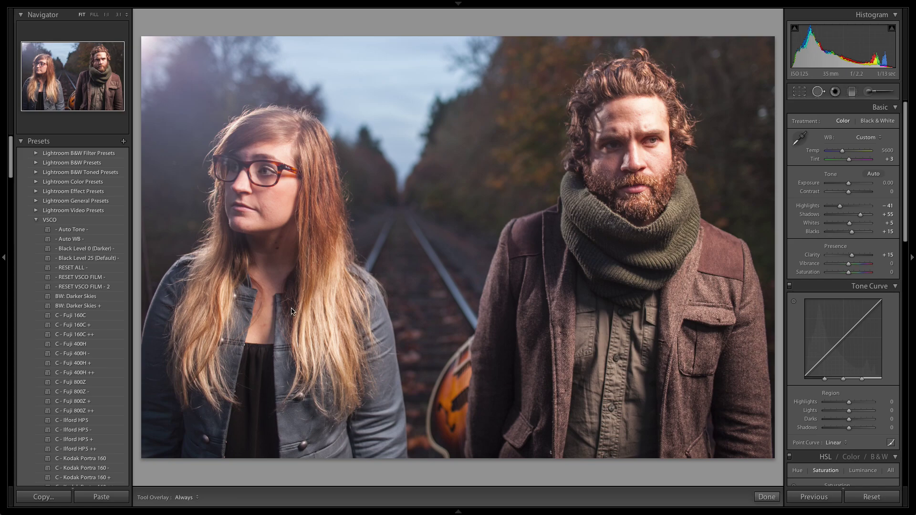
click(265, 317)
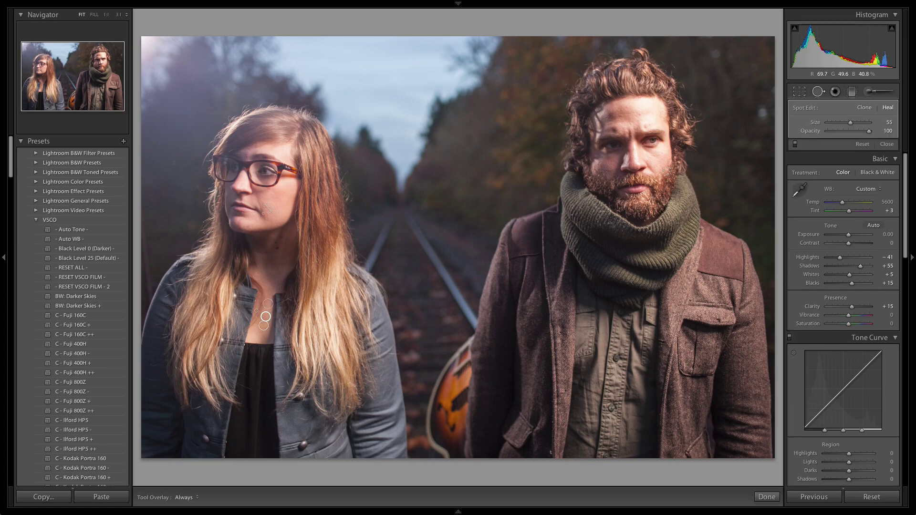
click(818, 91)
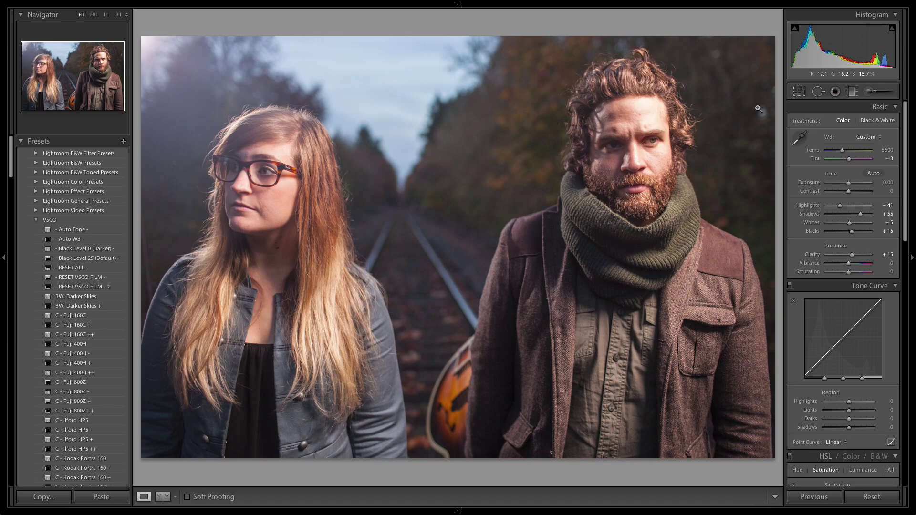
click(870, 92)
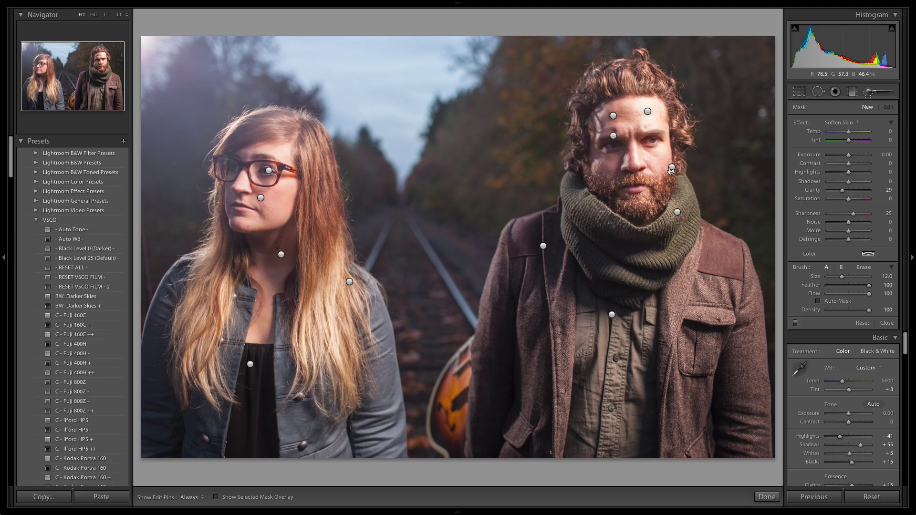
Step: At 1:1, paint a brush adjustment over the man's eye and raise its exposure
click(648, 111)
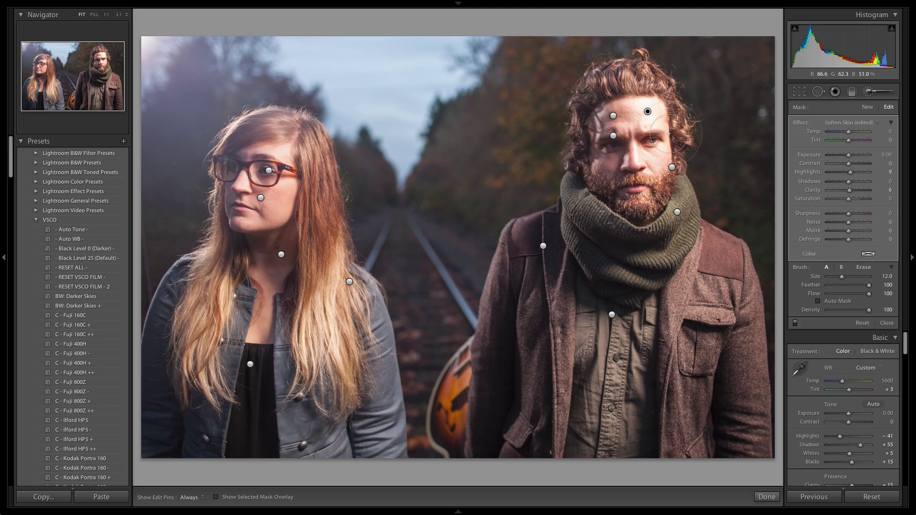
click(868, 91)
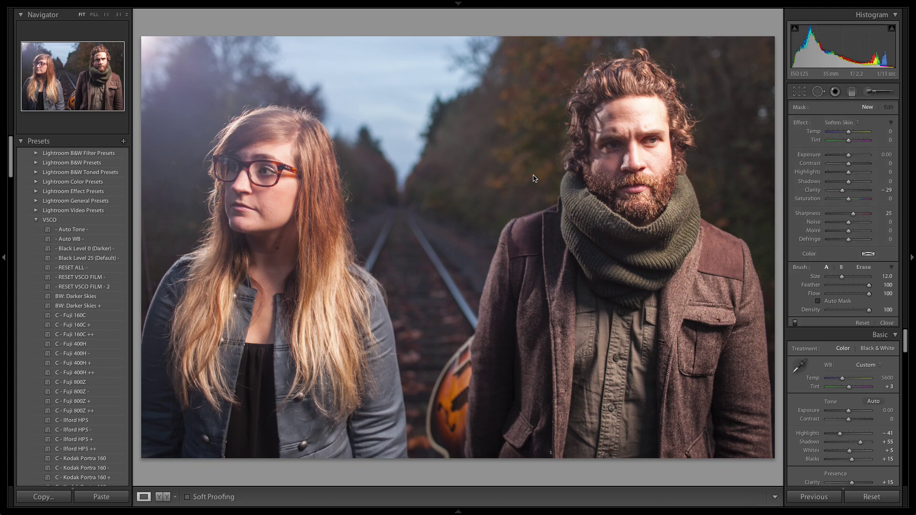
click(581, 150)
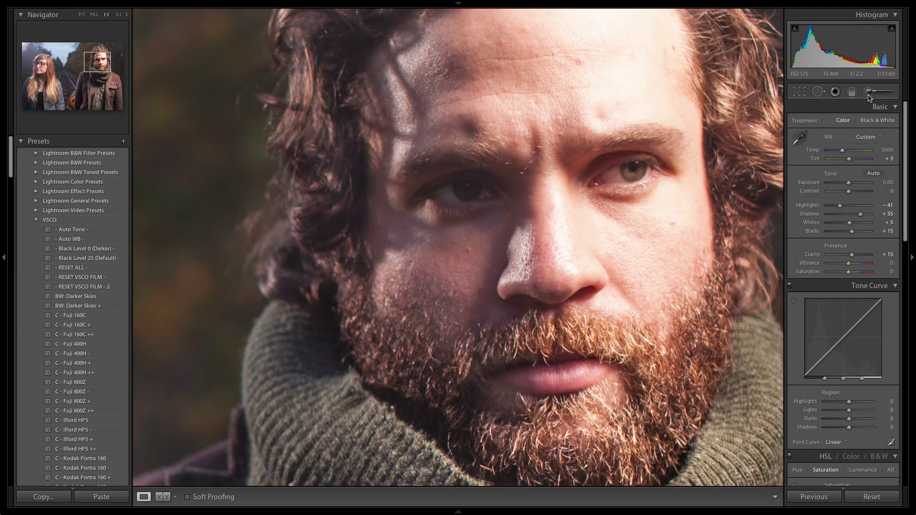
click(868, 94)
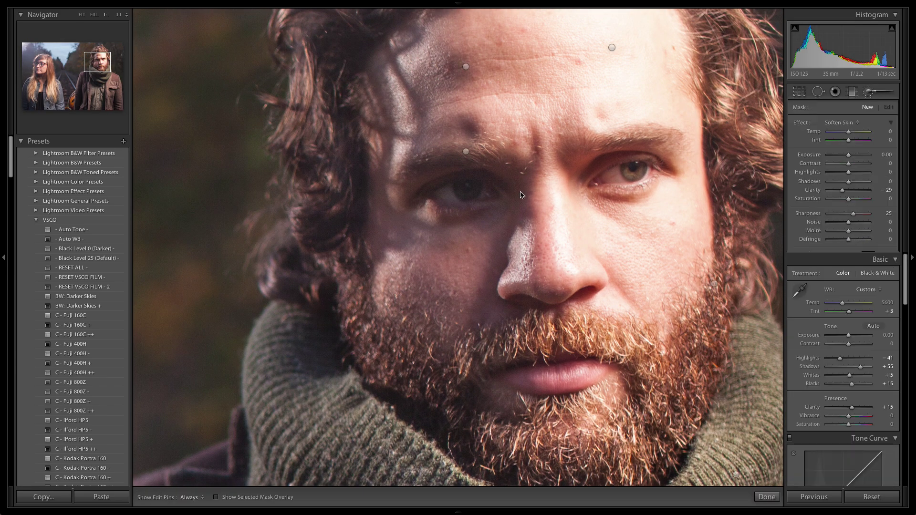
click(461, 189)
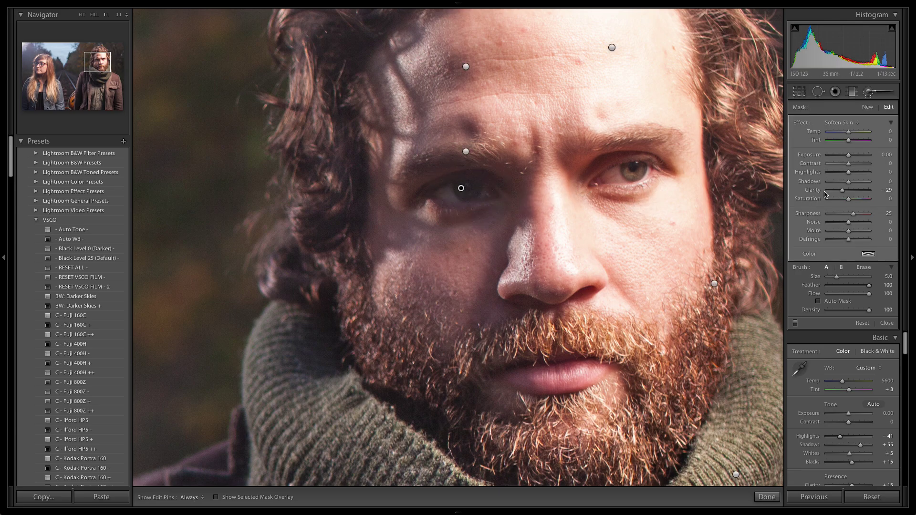
double_click(843, 191)
click(852, 212)
key(Up)
key(Up)
key(Up)
key(Up)
key(Up)
key(Up)
key(Up)
key(Up)
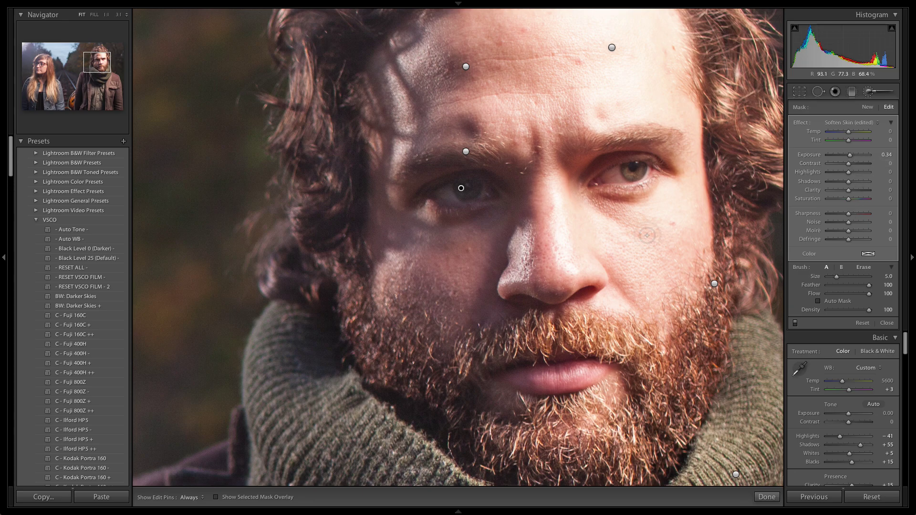
Step: Review the whole photo and commit the eye adjustment's exposure value
key(z)
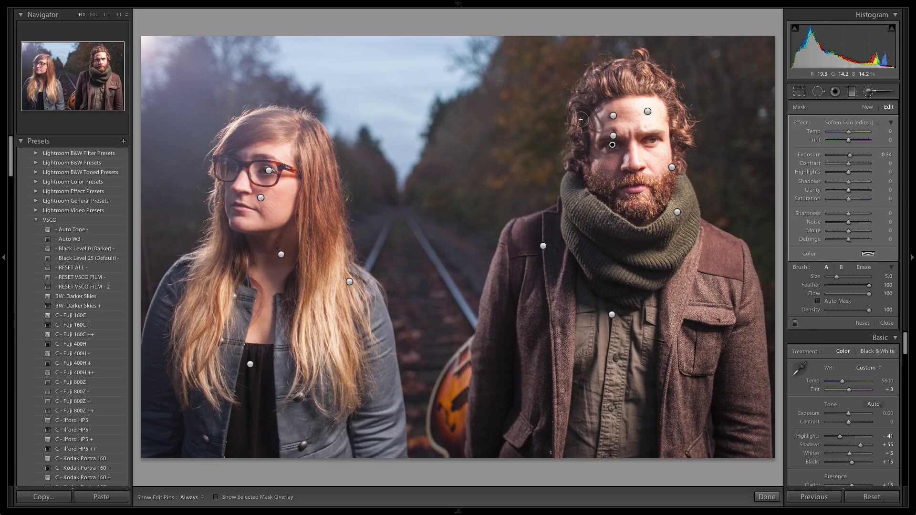
click(866, 91)
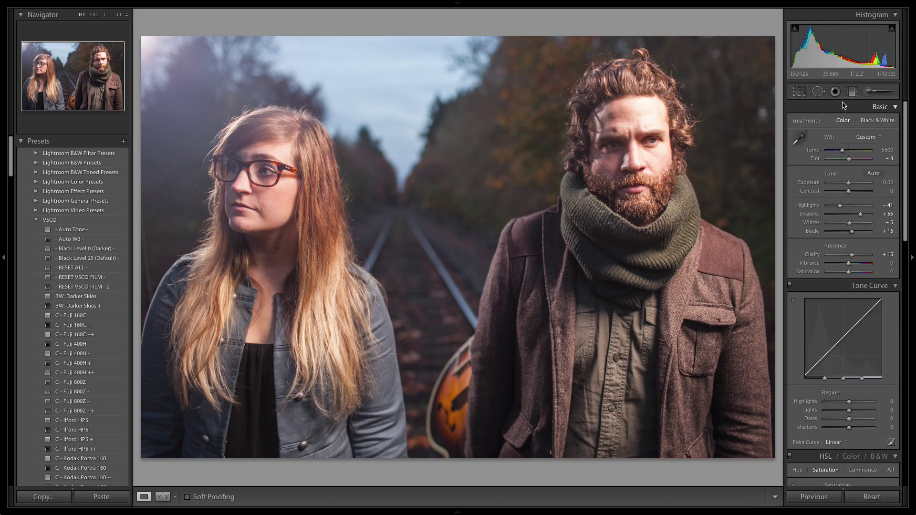
key(k)
click(613, 145)
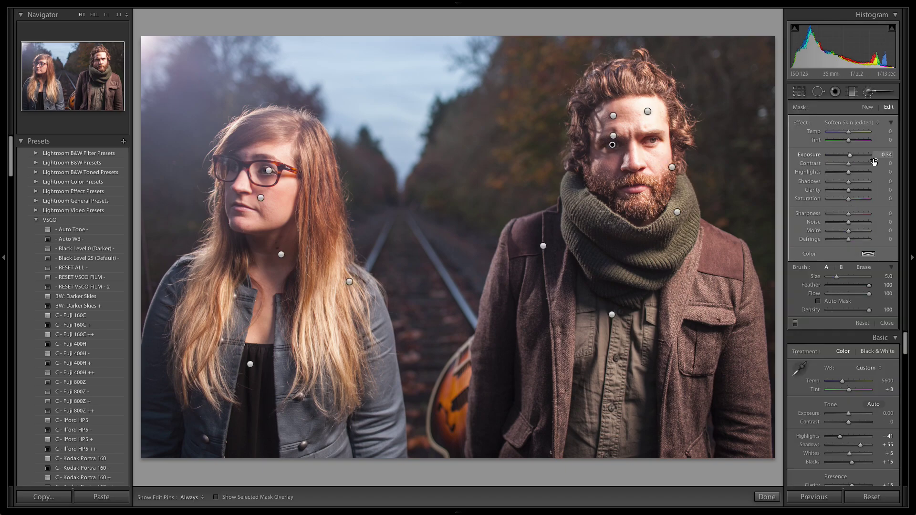
key(Tab)
Step: Paint a new brush adjustment on the man's other eye with Clarity 27 and Saturation 60
click(867, 107)
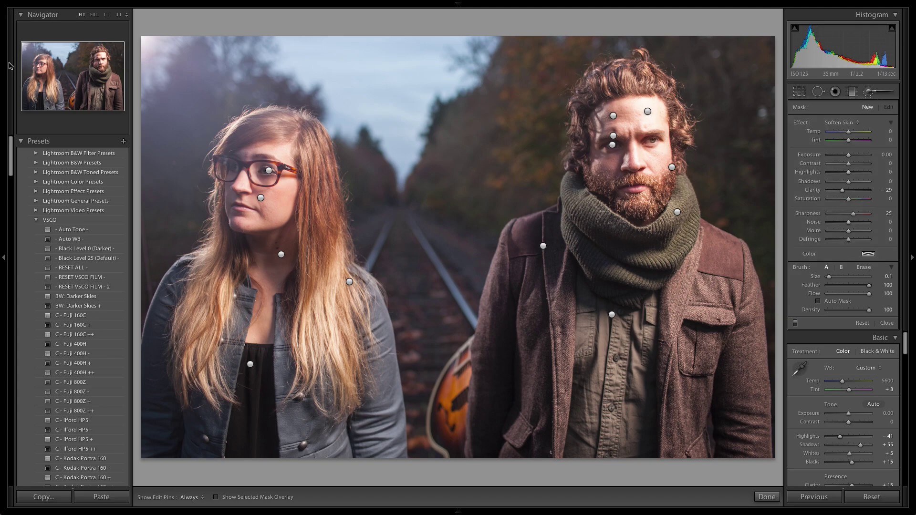
click(106, 61)
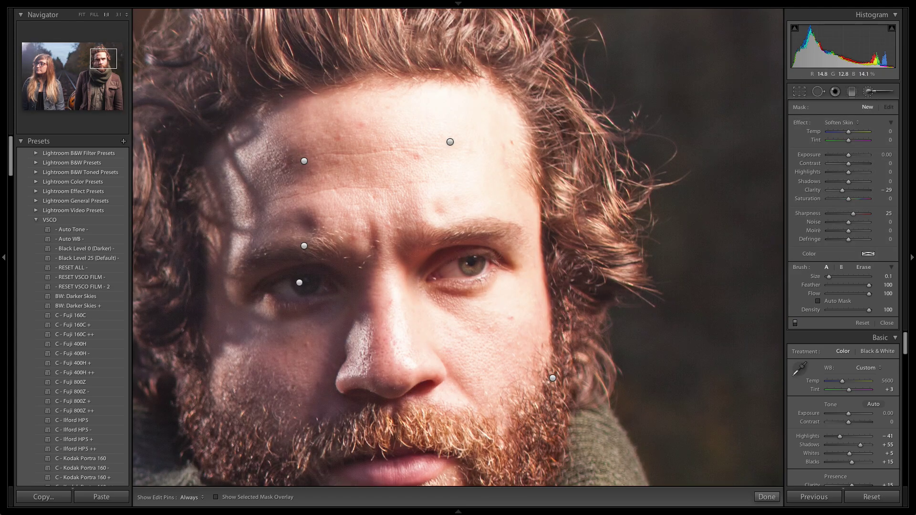
key(h)
key(h)
click(462, 258)
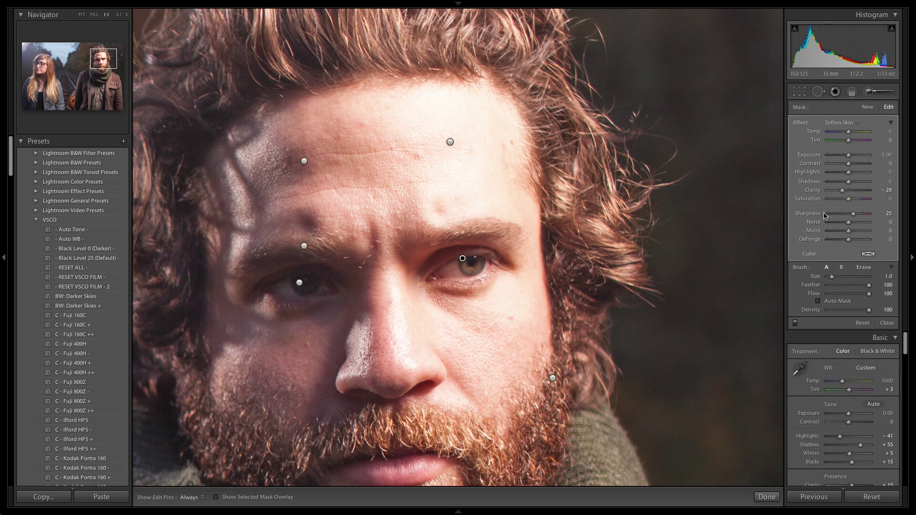
double_click(857, 215)
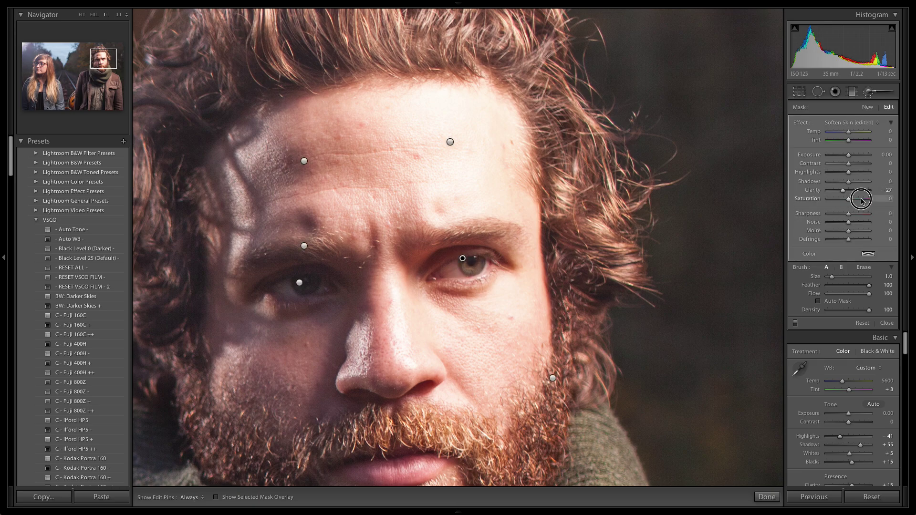
drag(862, 201, 860, 204)
click(854, 192)
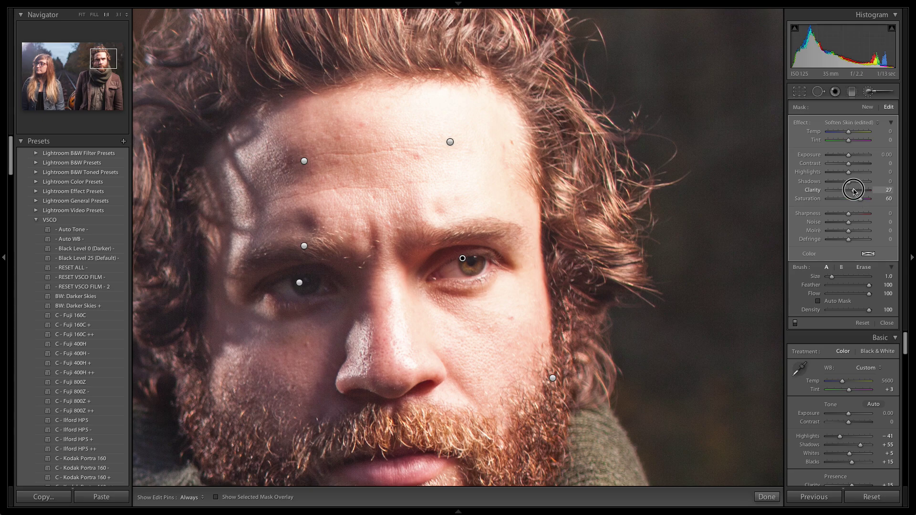
click(869, 91)
click(387, 268)
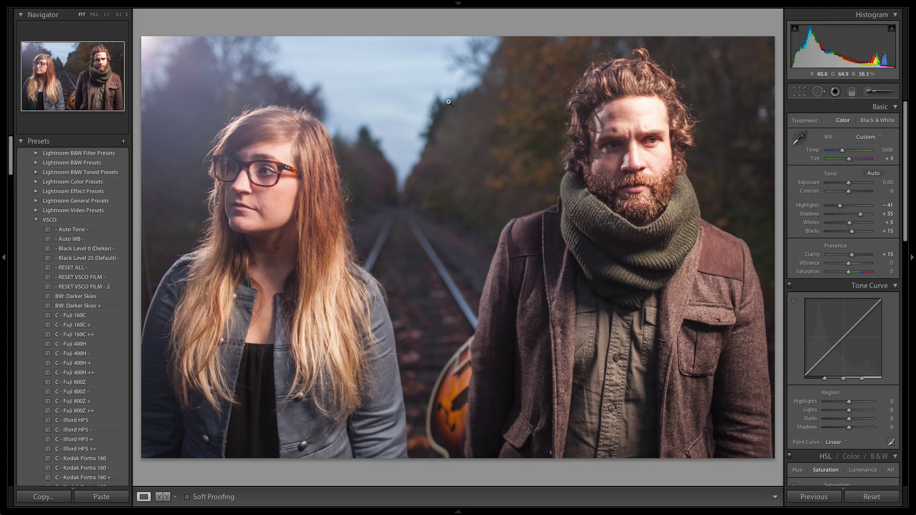
Step: Raise the saturation of the existing brush adjustment covering the woman
key(k)
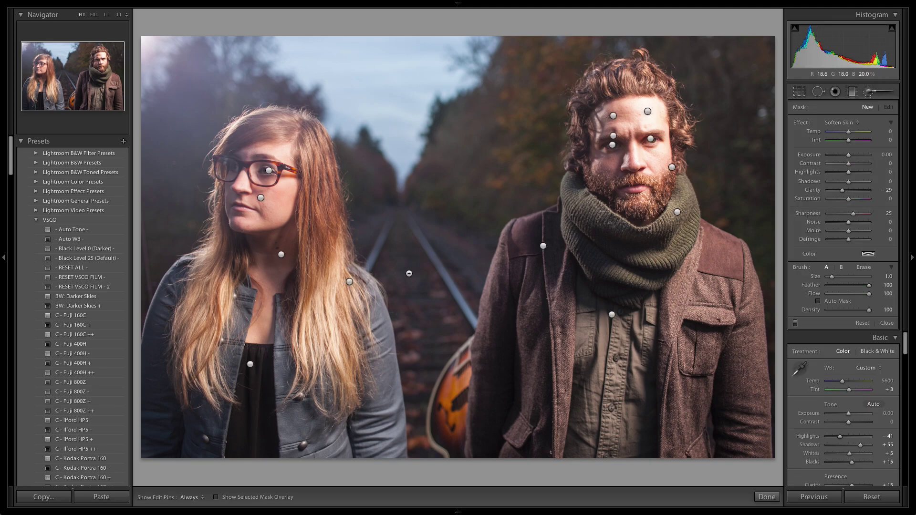
click(349, 283)
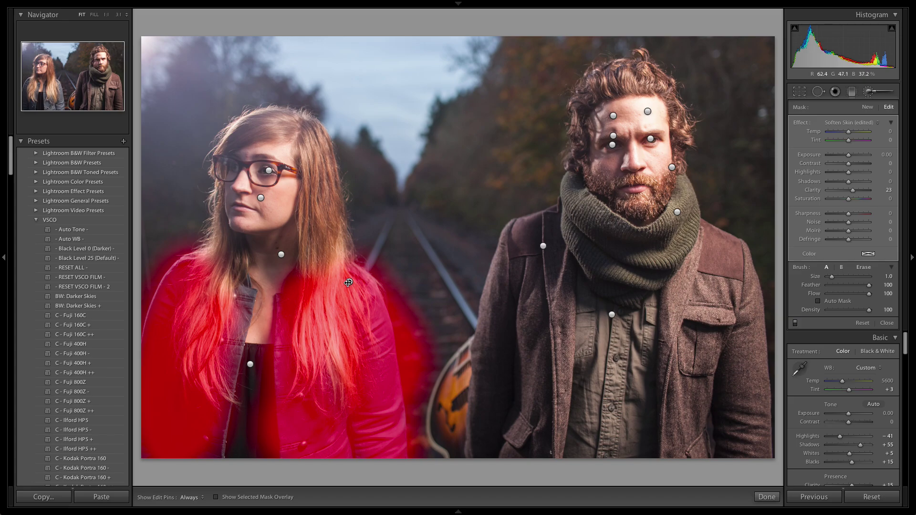
key(h)
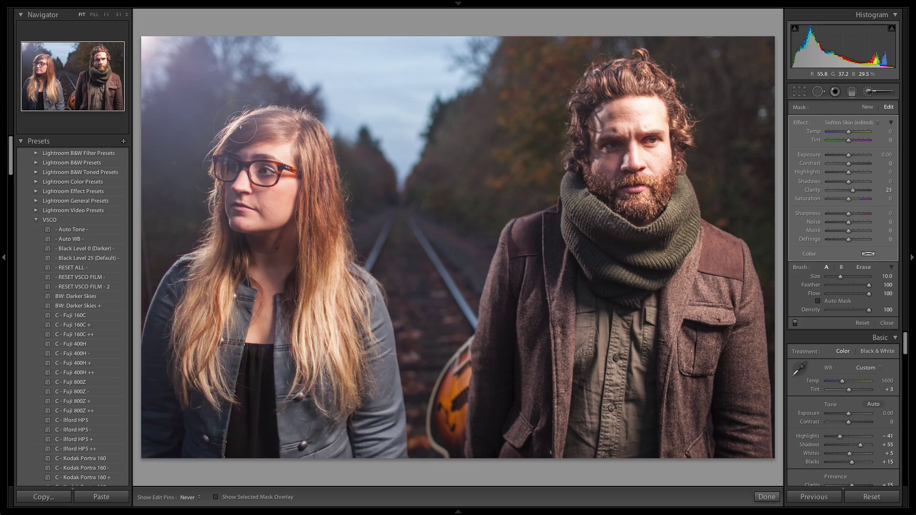
key(h)
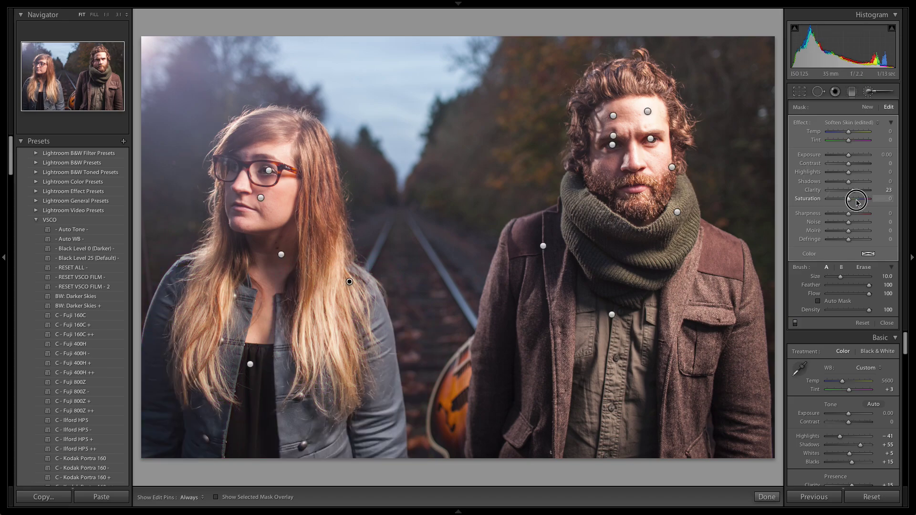
drag(848, 198, 851, 202)
Step: At 1:1, paint a brush mask along the woman's glasses rim and raise its clarity
click(872, 92)
click(251, 196)
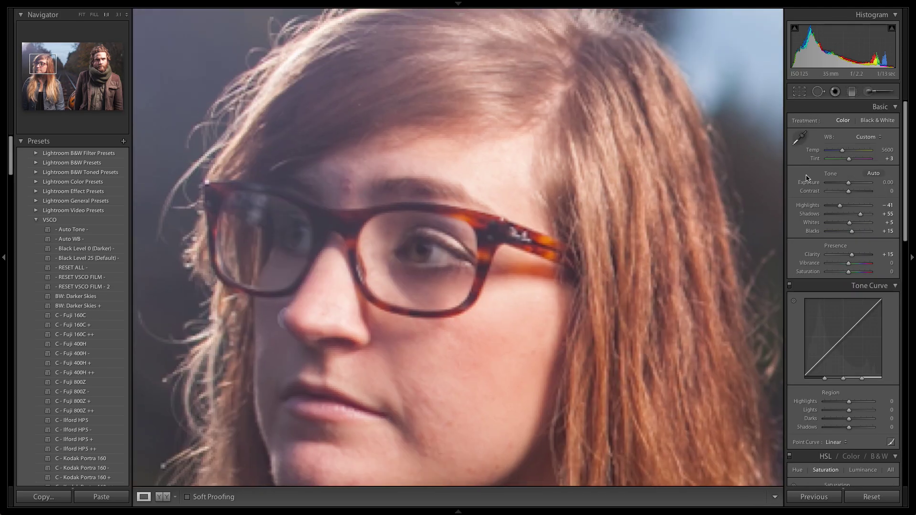
click(869, 91)
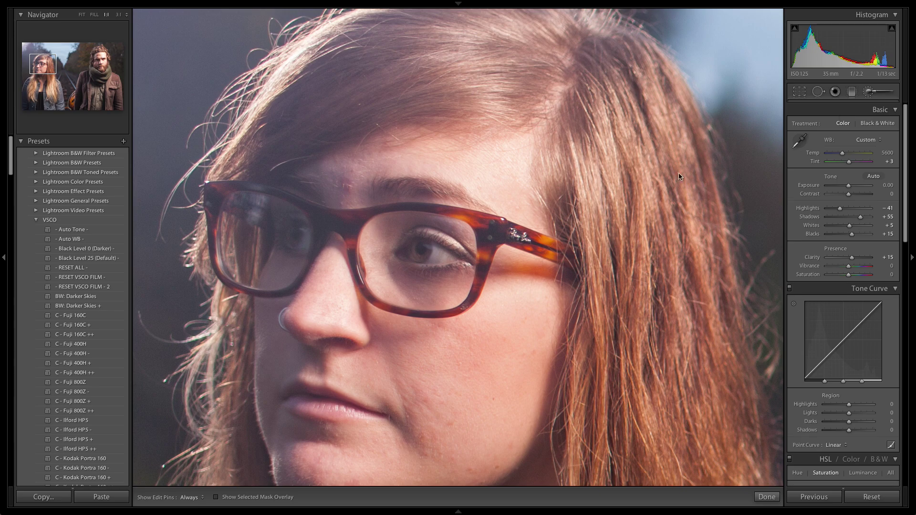
scroll(550, 259, down, 3)
key(h)
scroll(537, 247, up, 1)
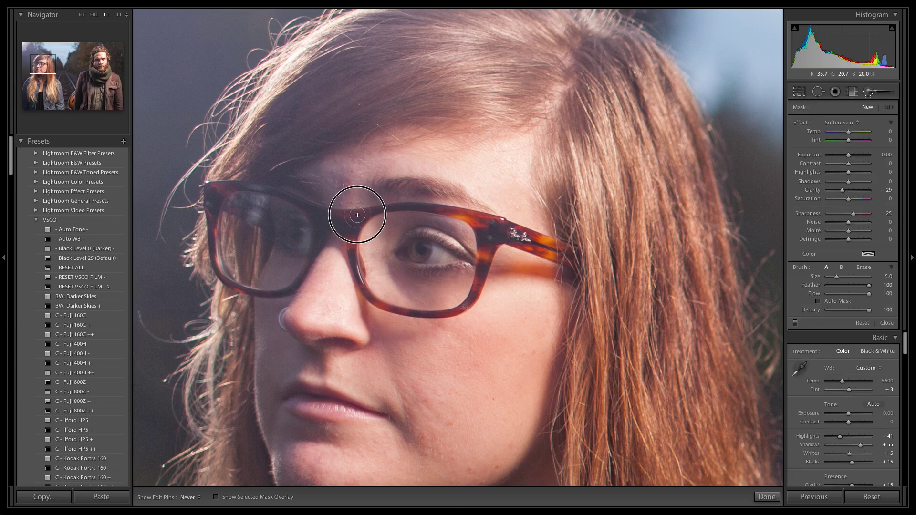
scroll(207, 255, up, 1)
mouse_move(207, 255)
mouse_down()
mouse_move(202, 208)
mouse_move(219, 187)
mouse_move(353, 218)
mouse_move(406, 205)
mouse_move(484, 209)
mouse_up()
key(h)
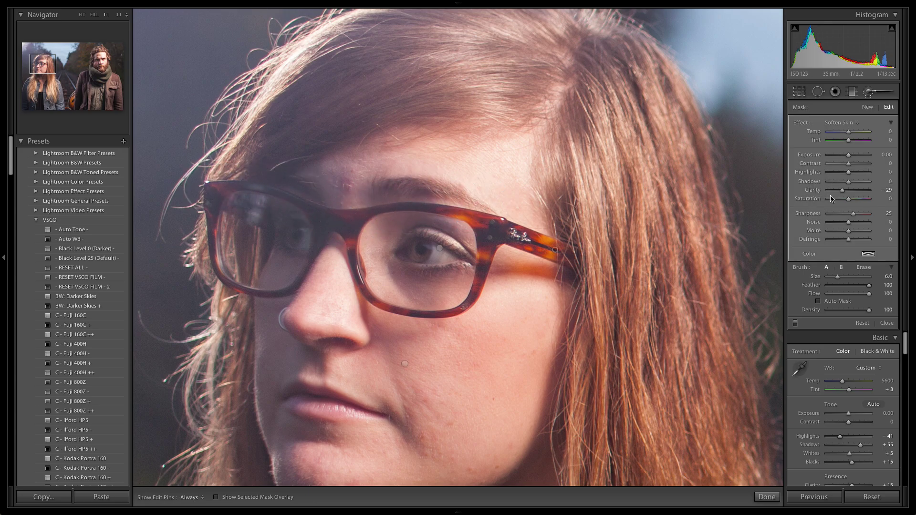
drag(839, 190, 858, 191)
double_click(853, 213)
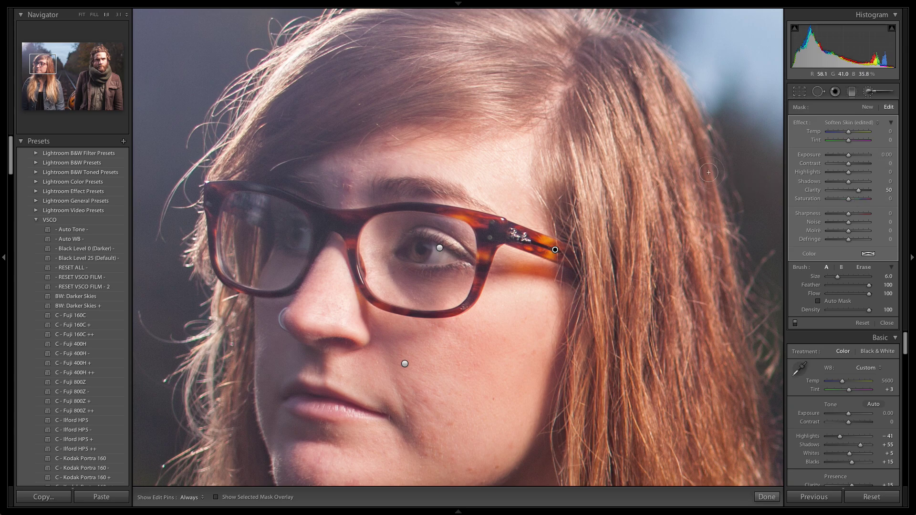
key(z)
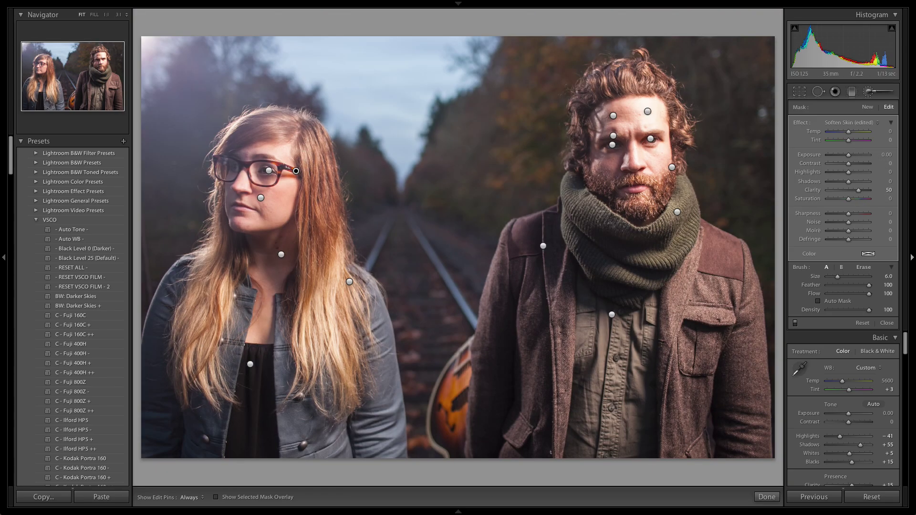
click(867, 92)
Step: With a smaller brush, paint around the woman's eye at Clarity 37, Saturation 40, Sharpness 37
key(z)
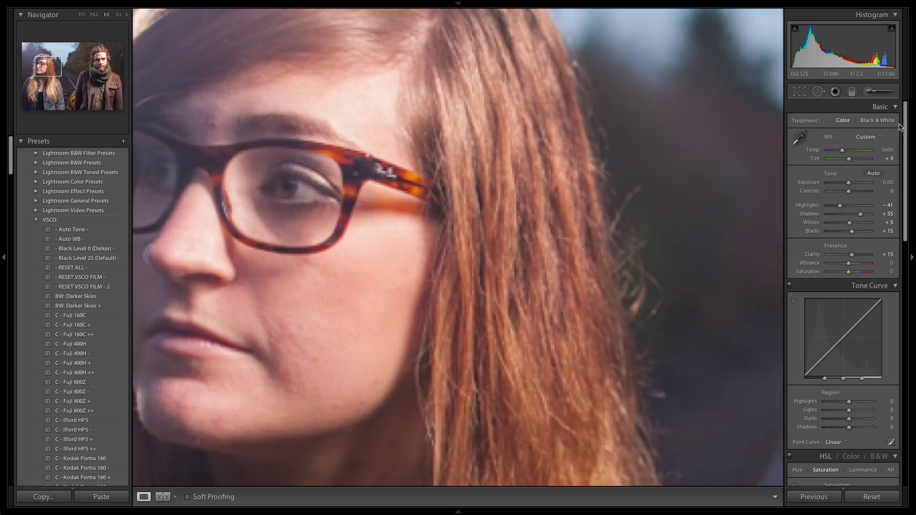
click(868, 92)
key(bracketleft)
mouse_move(292, 186)
mouse_down()
mouse_move(284, 193)
mouse_move(281, 181)
mouse_move(293, 184)
mouse_up()
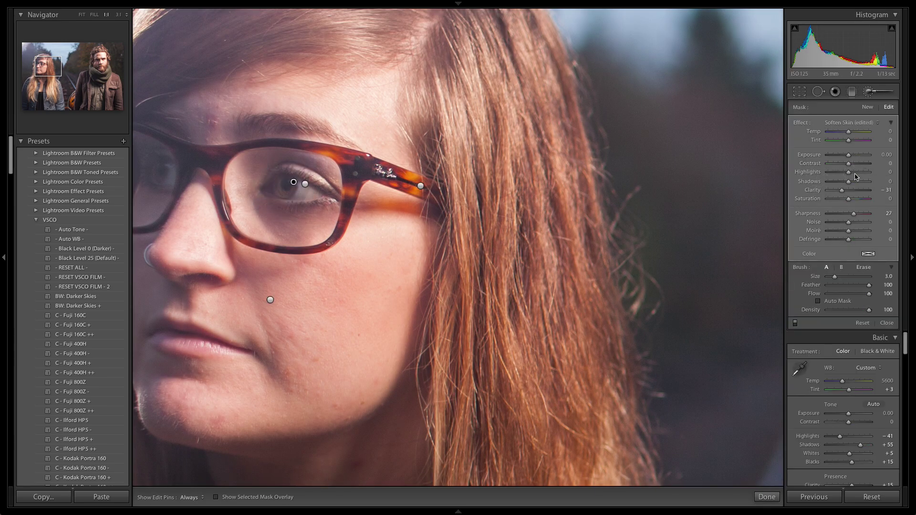
drag(842, 190, 857, 201)
click(857, 199)
click(857, 214)
key(z)
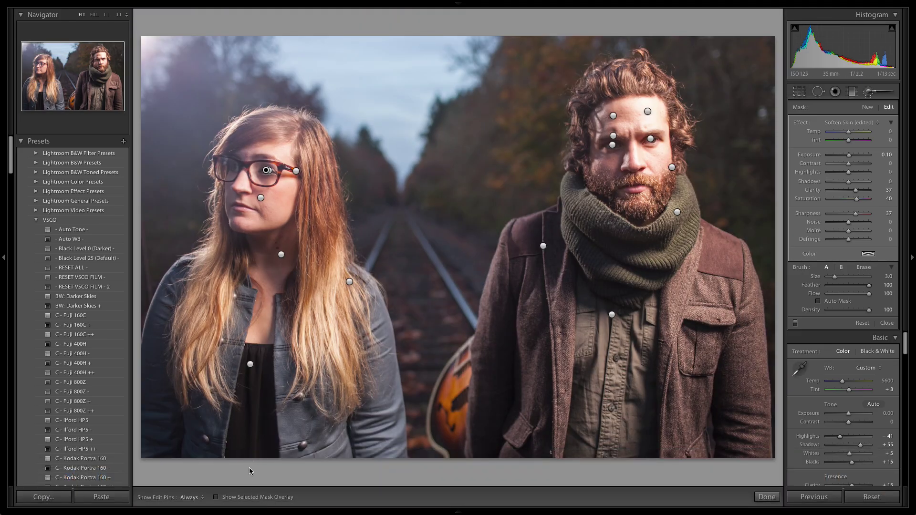
Step: Check the mask coverage, show edit pins automatically, and raise the eye mask's exposure to 0.30
click(224, 498)
click(238, 499)
click(189, 498)
click(191, 462)
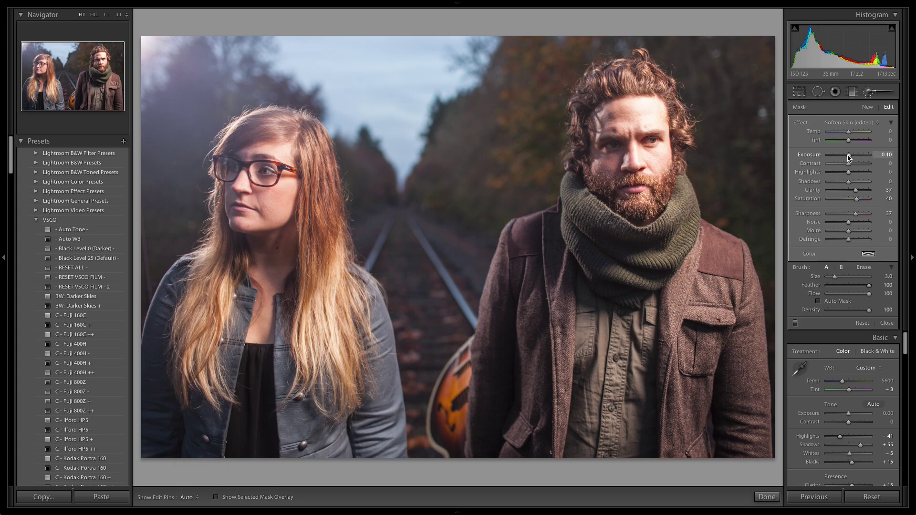
drag(852, 155, 858, 158)
Step: At 1:1, heal the woman's forehead blemish with a Spot Removal patch sampling clean skin above it
click(869, 91)
click(256, 147)
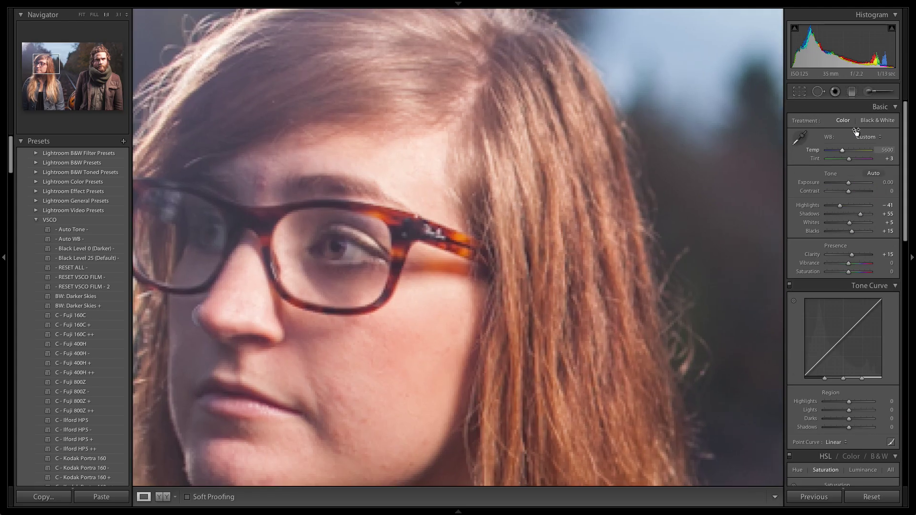
key(q)
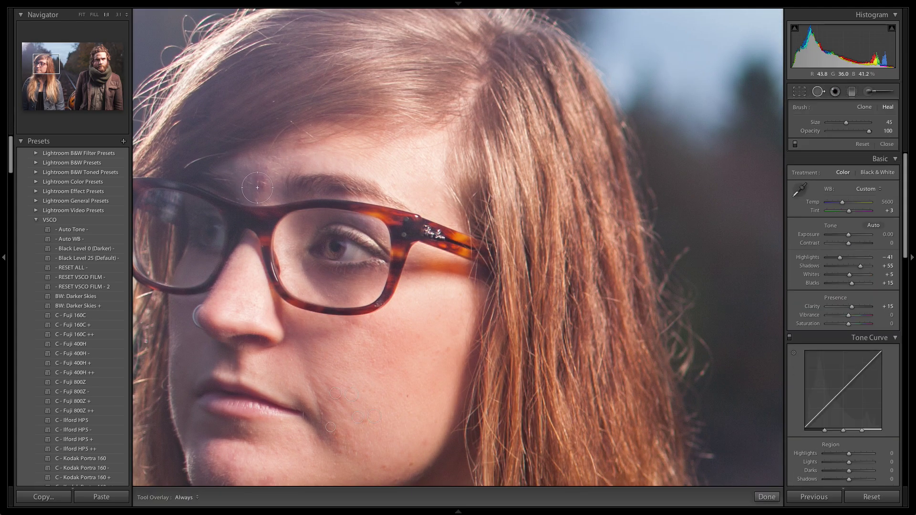
click(257, 187)
drag(263, 158, 279, 168)
key(q)
click(402, 175)
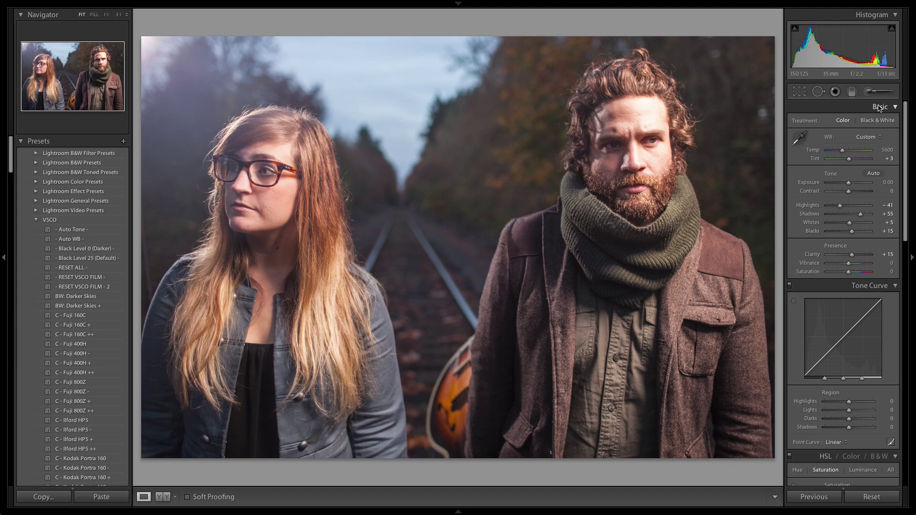
Step: Start a new brush with clarity and sharpness reset and high exposure for visible strokes
key(k)
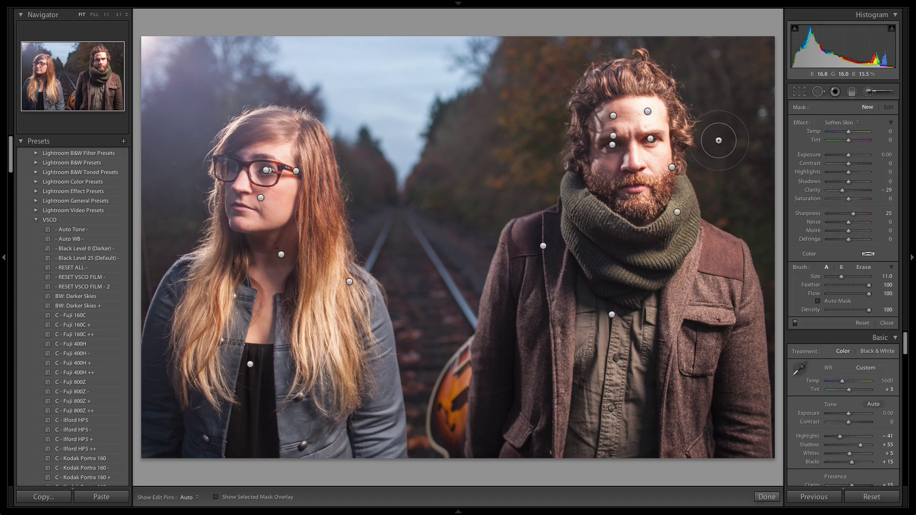
scroll(721, 139, up, 5)
double_click(842, 190)
double_click(853, 213)
click(862, 155)
Step: Paint the background around the man and beside the woman
mouse_move(727, 93)
mouse_down()
mouse_move(748, 176)
mouse_move(734, 224)
mouse_move(726, 125)
mouse_move(701, 46)
mouse_move(633, 43)
mouse_up()
key(ctrl+z)
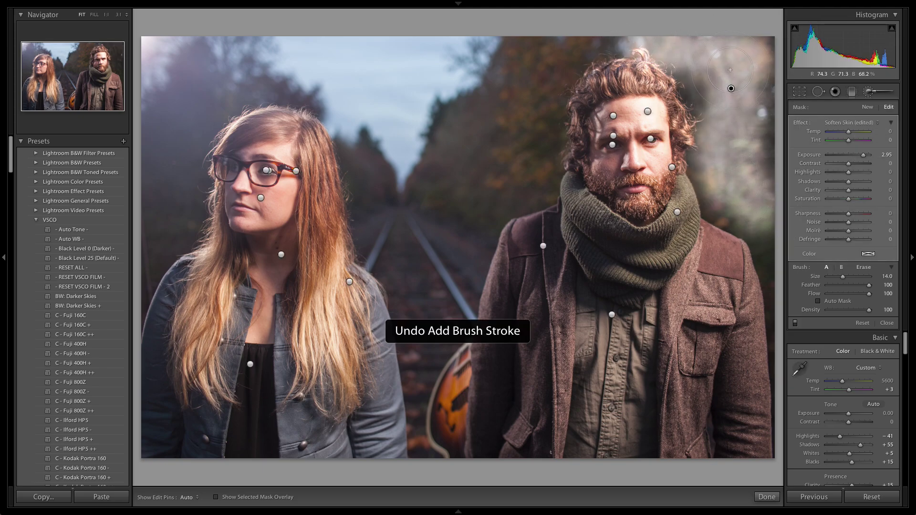
key(h)
mouse_move(764, 63)
mouse_down()
mouse_move(727, 246)
mouse_move(701, 172)
mouse_move(702, 84)
mouse_up()
key(h)
mouse_move(556, 47)
mouse_down()
mouse_move(511, 89)
mouse_move(549, 52)
mouse_move(500, 71)
mouse_move(431, 171)
mouse_move(423, 201)
mouse_up()
mouse_move(528, 158)
mouse_down()
mouse_move(544, 108)
mouse_move(430, 222)
mouse_move(393, 175)
mouse_up()
click(377, 168)
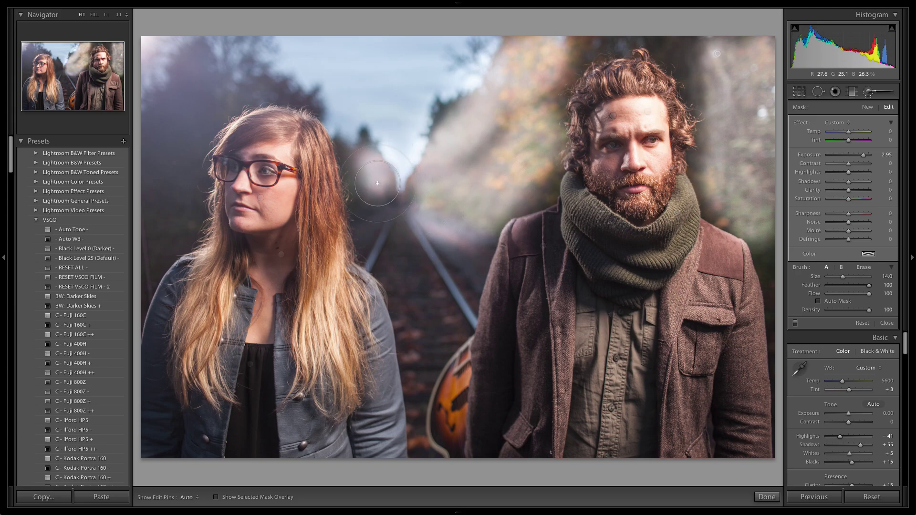
mouse_move(234, 62)
mouse_down()
mouse_move(155, 151)
mouse_move(157, 234)
mouse_move(177, 126)
mouse_move(213, 69)
mouse_move(368, 86)
mouse_up()
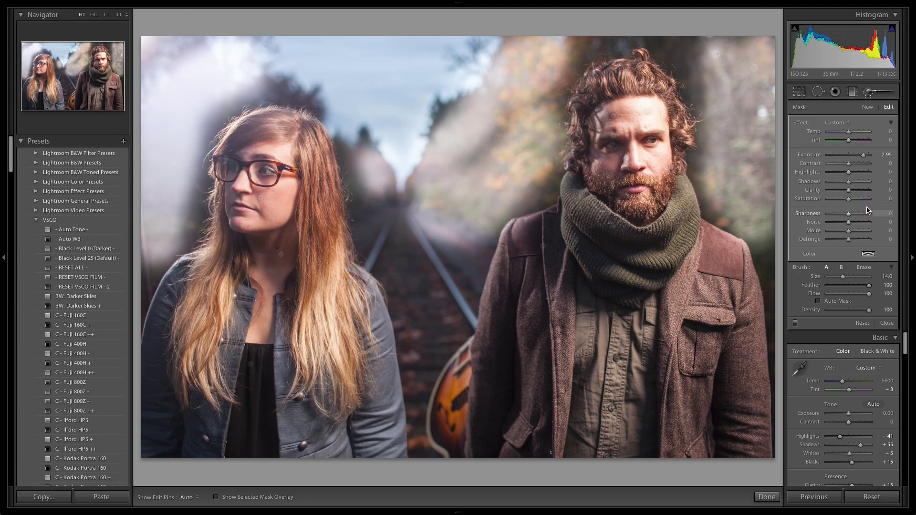
Step: Set the background mask to Shadows 35, Saturation 43 and Clarity 81
drag(849, 182, 854, 168)
drag(848, 199, 865, 191)
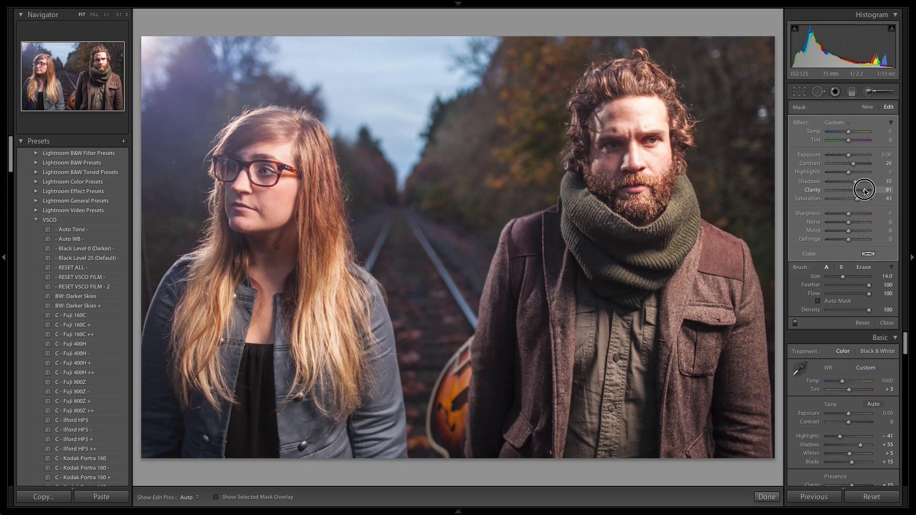
drag(865, 191, 865, 192)
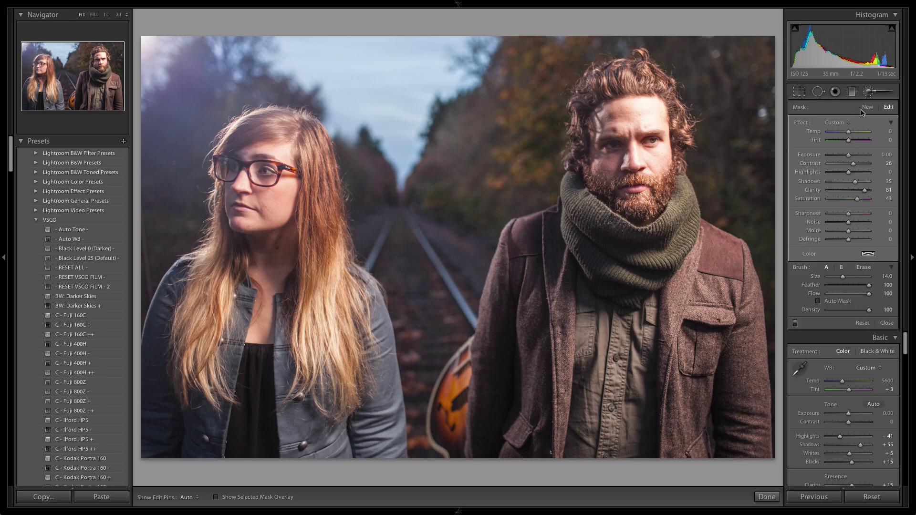
Step: Undo the last stroke and paint a new brush mask down the train tracks
key(h)
scroll(443, 306, down, 4)
key(h)
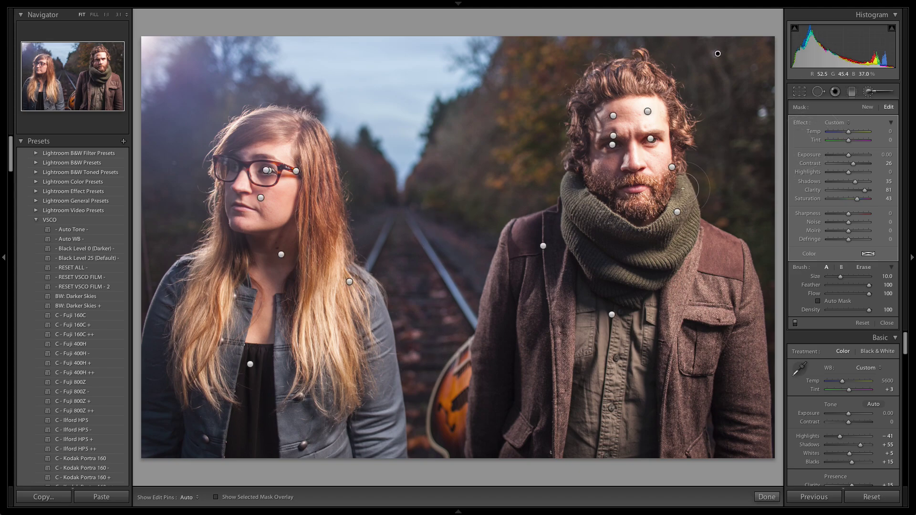
key(ctrl+z)
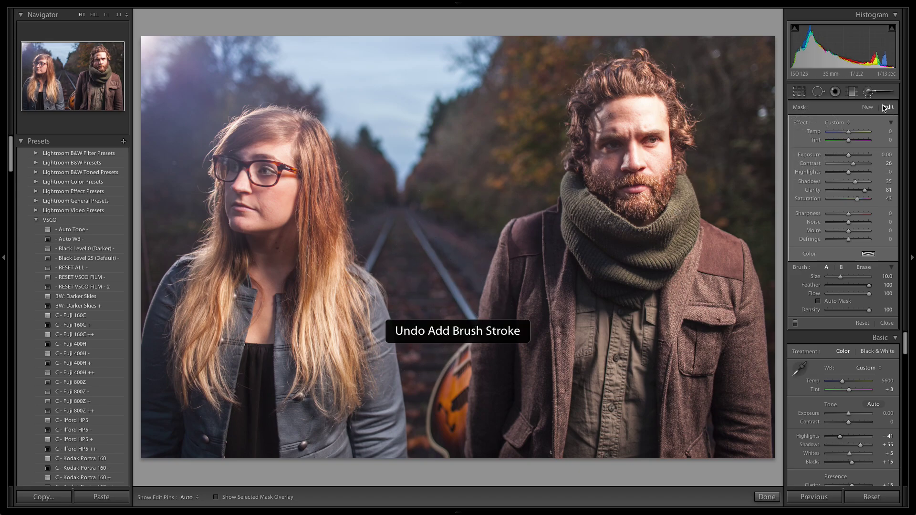
click(867, 106)
mouse_move(401, 184)
mouse_down()
mouse_move(423, 338)
mouse_move(448, 310)
mouse_move(444, 244)
mouse_move(382, 267)
mouse_move(416, 345)
mouse_up()
key(h)
key(h)
key(bracketleft)
key(bracketleft)
key(bracketleft)
key(bracketleft)
key(bracketleft)
key(bracketleft)
key(bracketleft)
key(h)
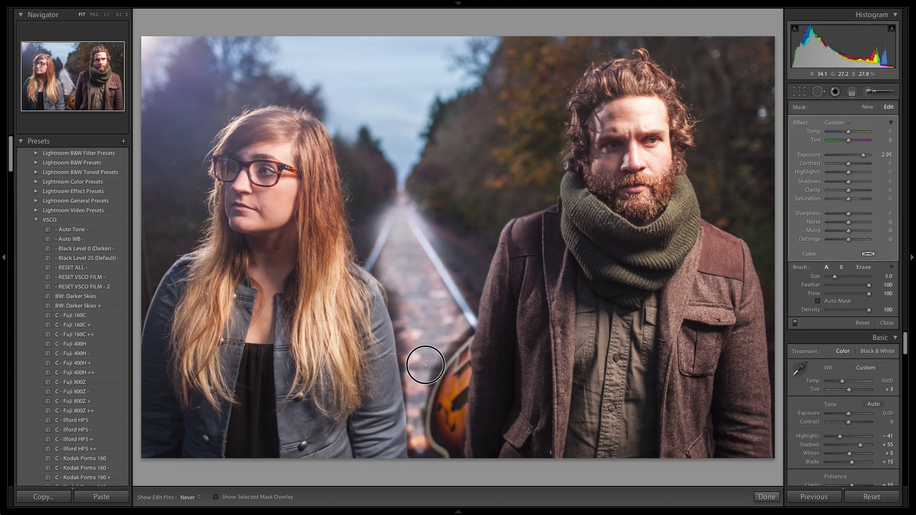
mouse_move(425, 368)
mouse_down()
mouse_move(414, 433)
mouse_move(433, 456)
mouse_move(415, 456)
mouse_move(426, 342)
mouse_move(363, 241)
mouse_up()
key(h)
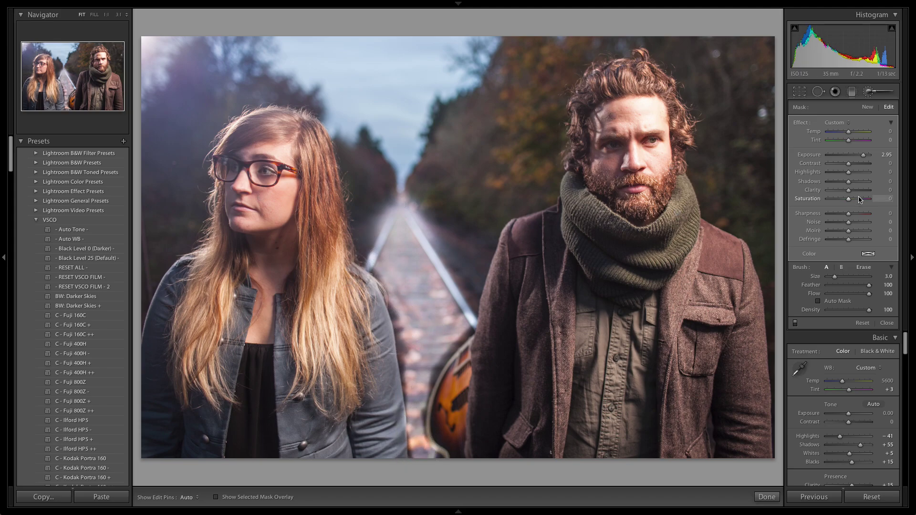
Step: Give the tracks mask Shadows 30, Clarity 95 and Saturation 28, with no exposure boost
double_click(862, 154)
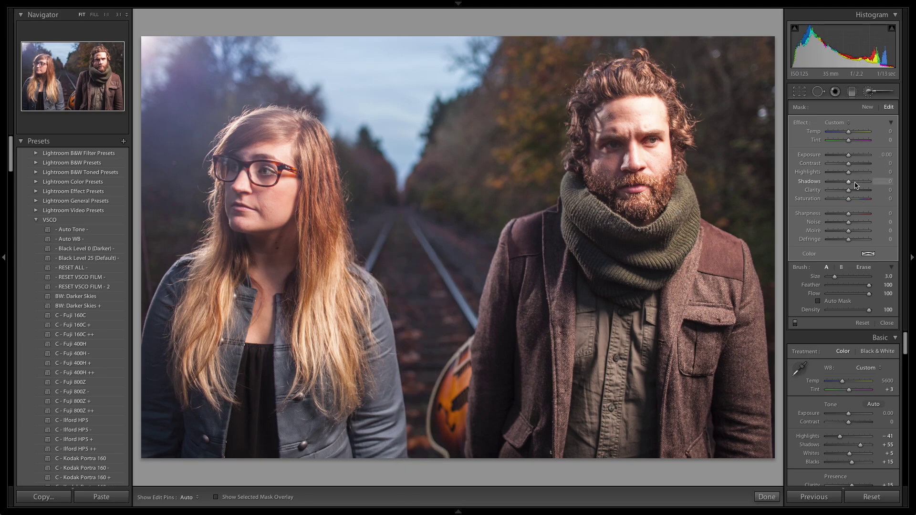
click(855, 184)
click(867, 191)
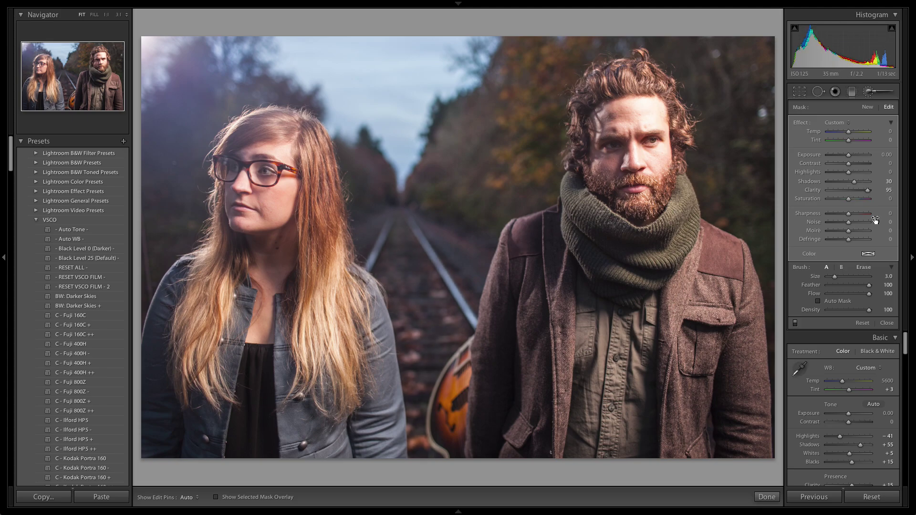
click(855, 199)
drag(855, 200, 854, 202)
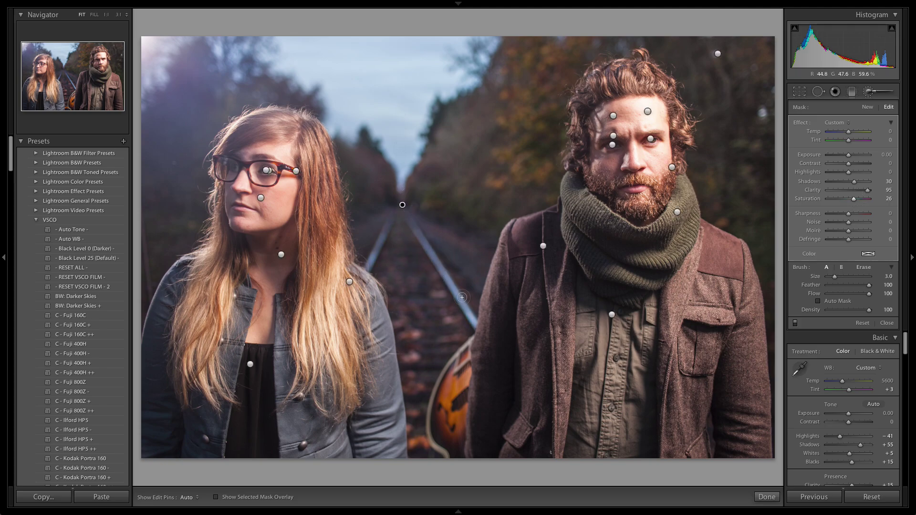
Step: Paint a new brush mask over the guitar with Clarity 64
key(Return)
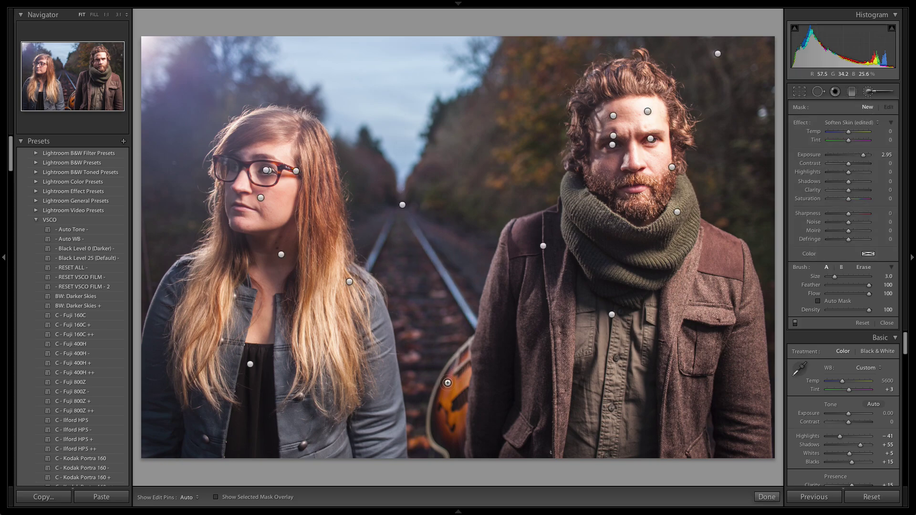
scroll(448, 381, up, 5)
key(h)
mouse_move(448, 382)
mouse_down()
mouse_move(437, 422)
mouse_move(455, 451)
mouse_move(457, 369)
mouse_up()
double_click(863, 154)
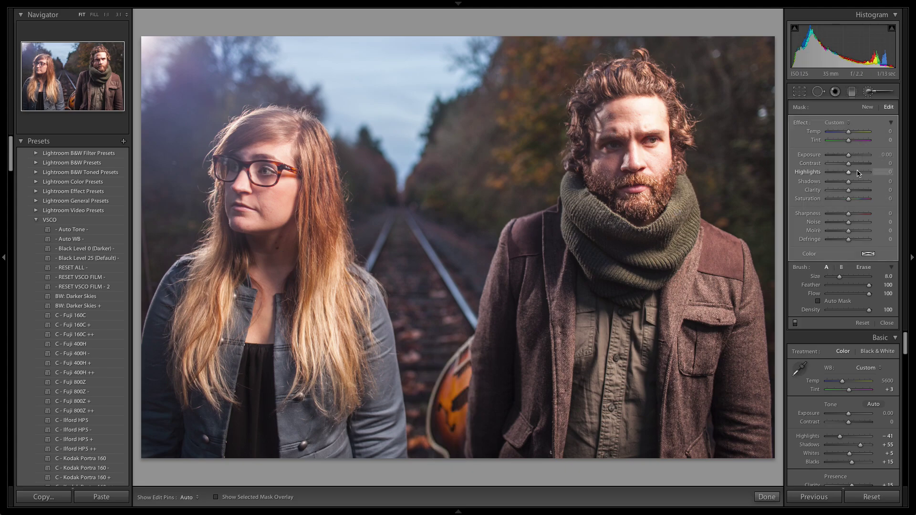
drag(853, 190, 861, 191)
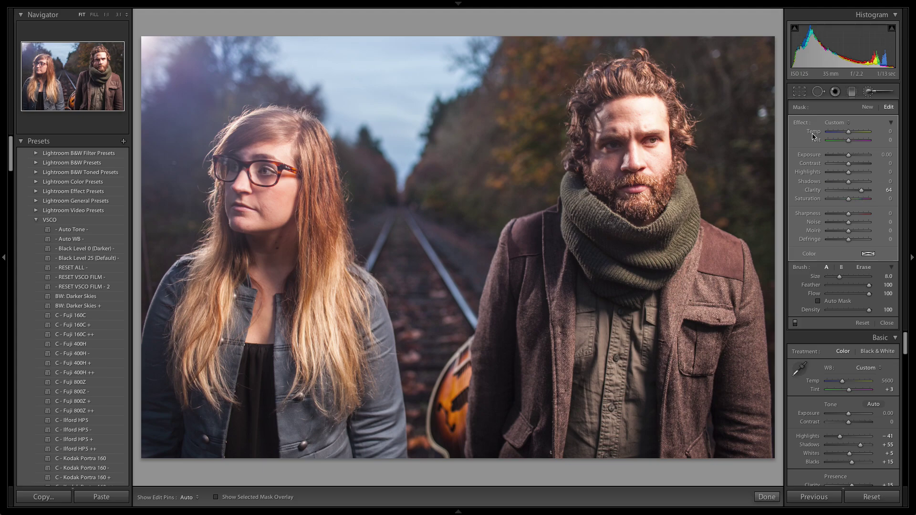
Step: Compare the edited portrait with its reset original, then undo to keep all edits
click(874, 91)
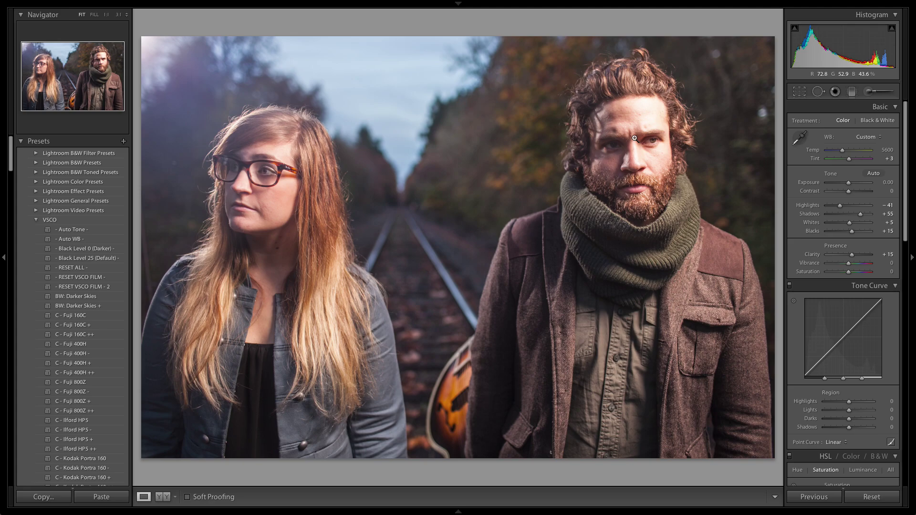
key(backslash)
key(backslash)
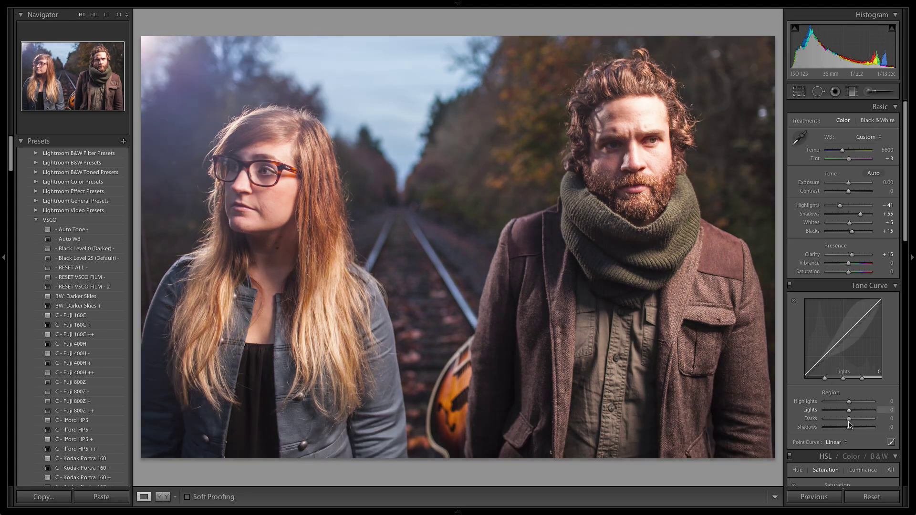
click(862, 500)
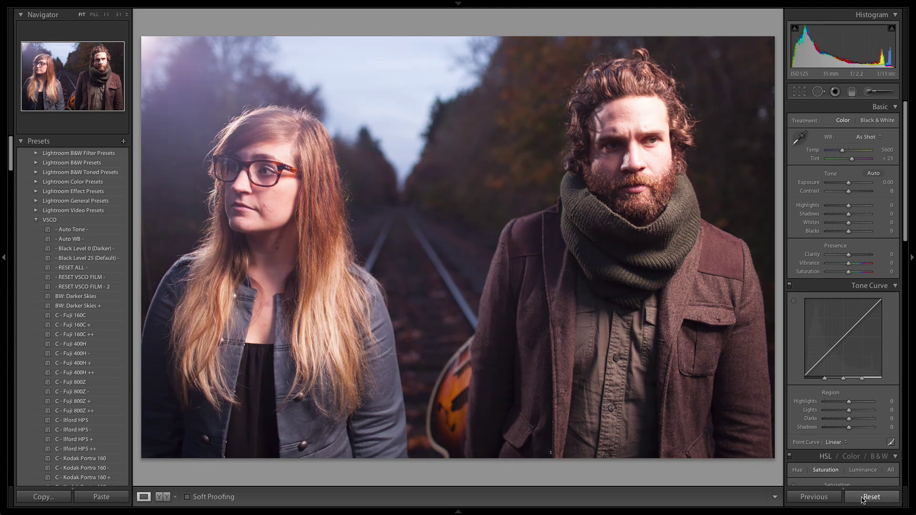
key(ctrl+z)
key(ctrl+z)
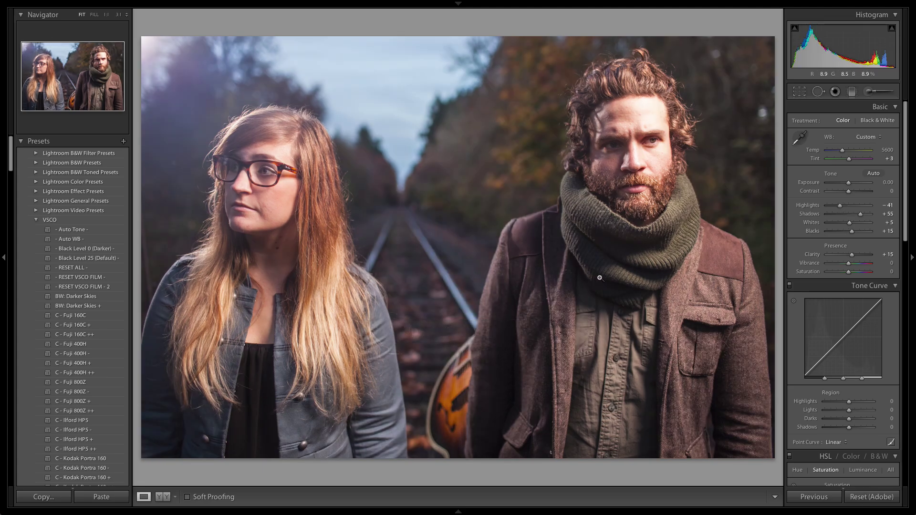
key(ctrl+shift+z)
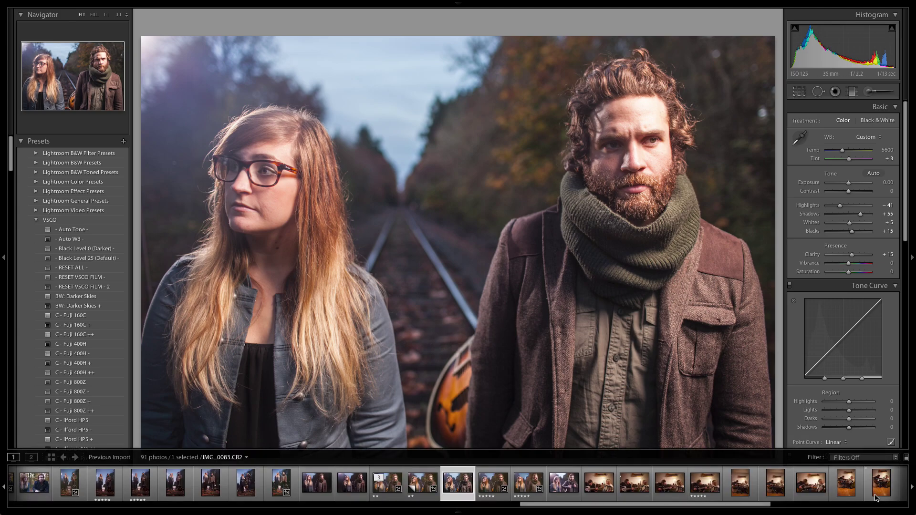
click(867, 498)
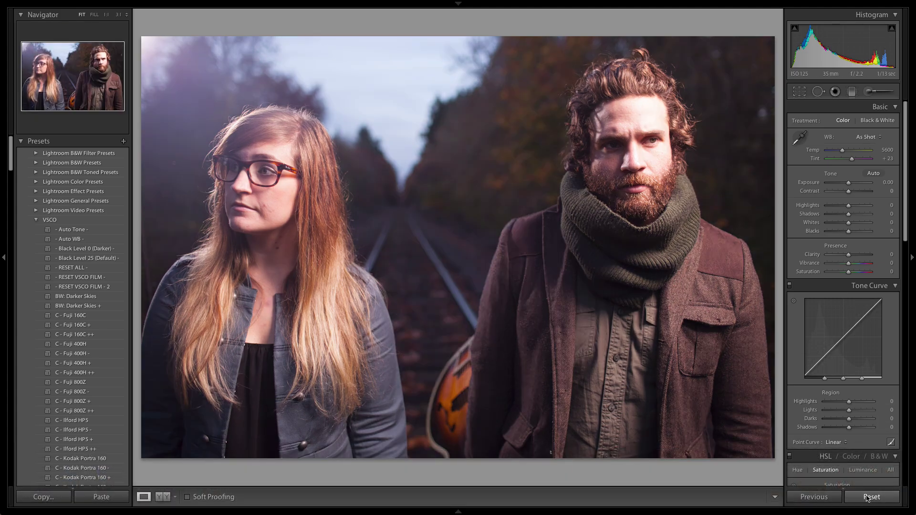
key(ctrl+z)
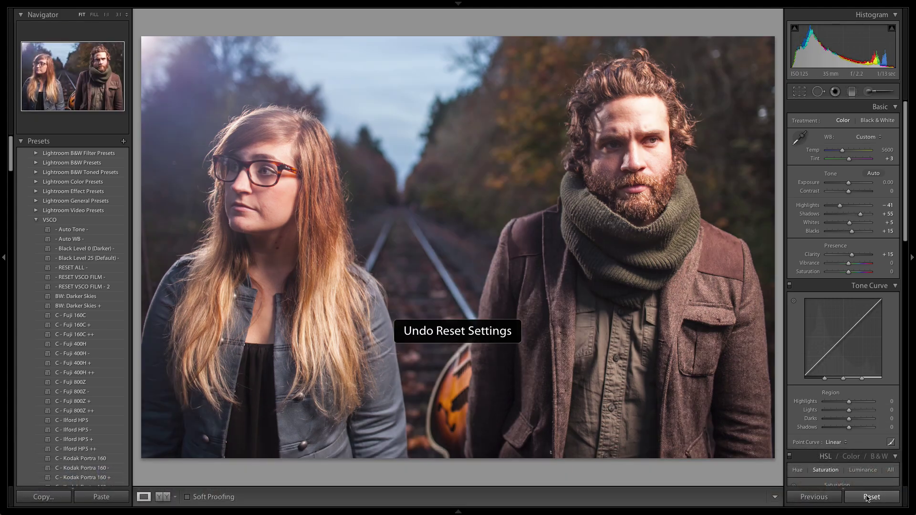
click(867, 498)
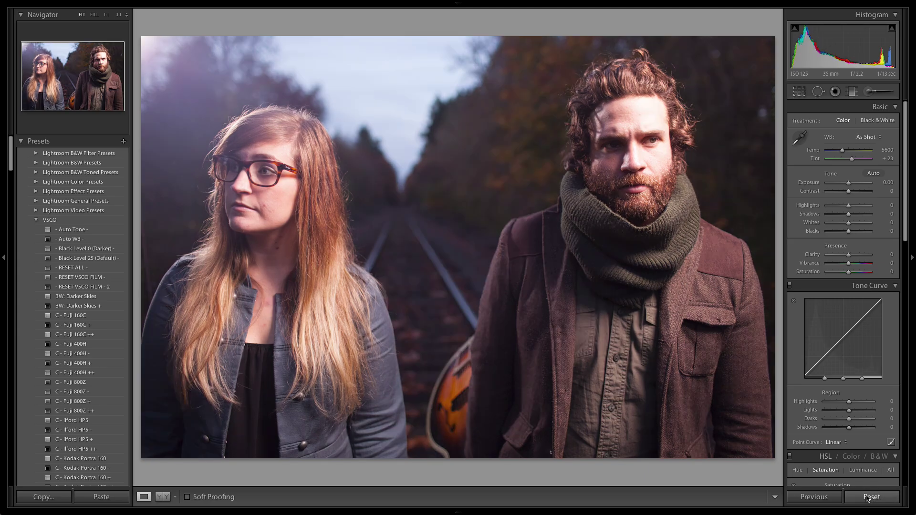
key(ctrl+z)
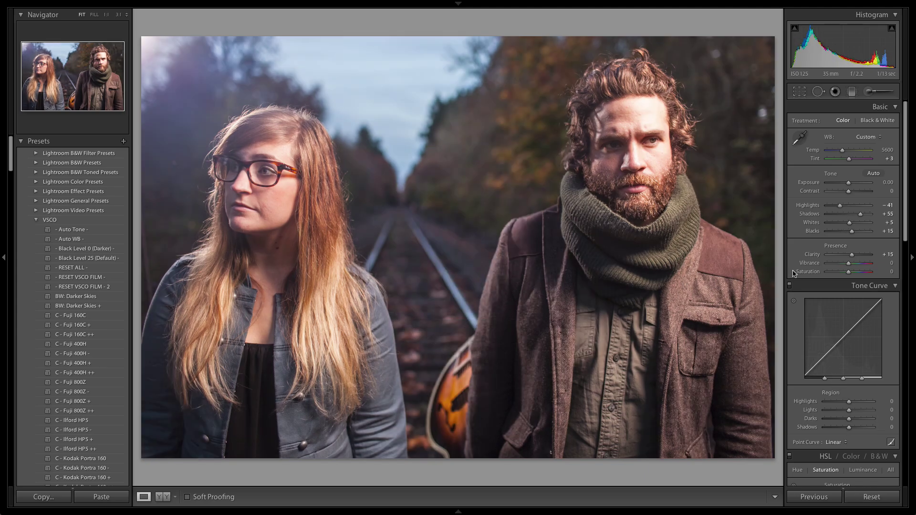
Step: Raise Sharpening Amount to 38 and darken the post-crop vignette to −13
scroll(815, 277, down, 10)
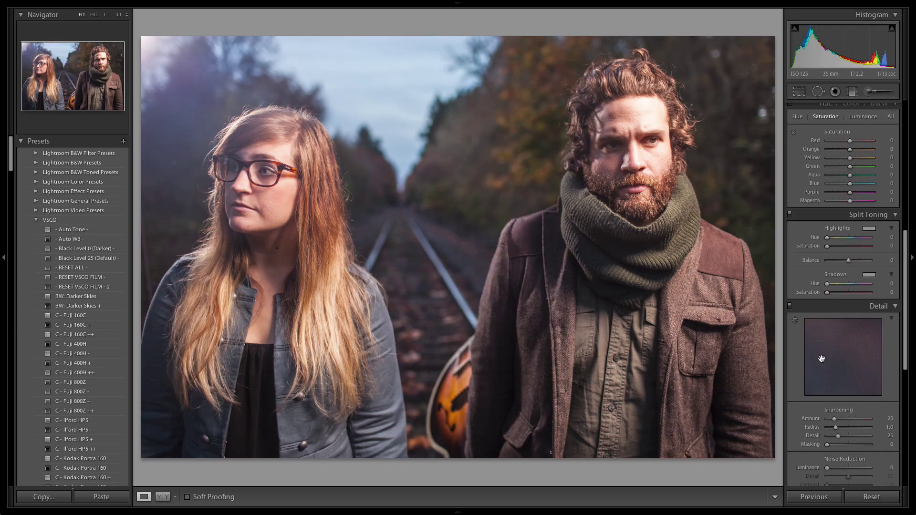
drag(834, 419, 838, 421)
scroll(838, 421, down, 5)
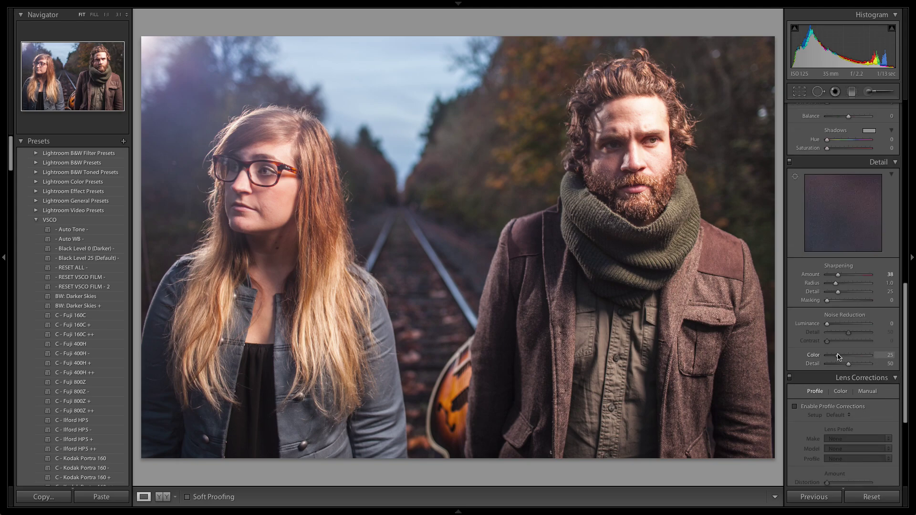
scroll(839, 357, down, 4)
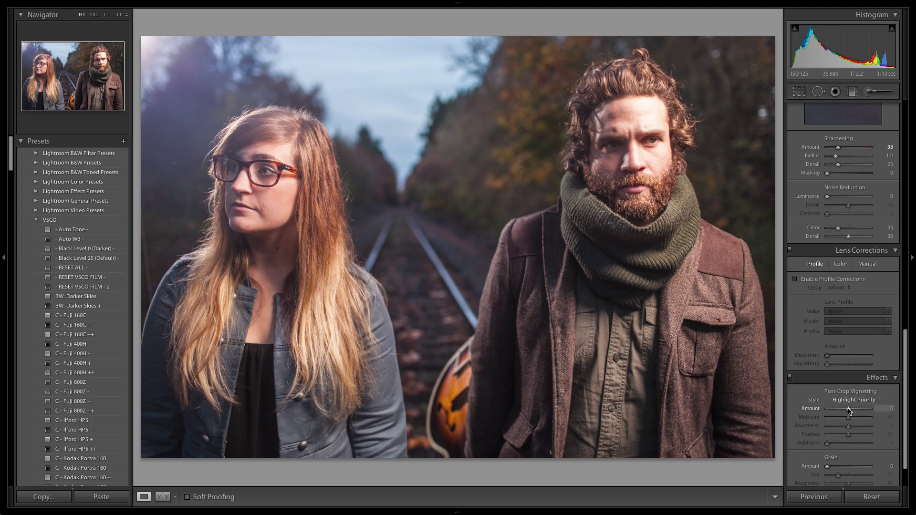
drag(849, 410, 847, 413)
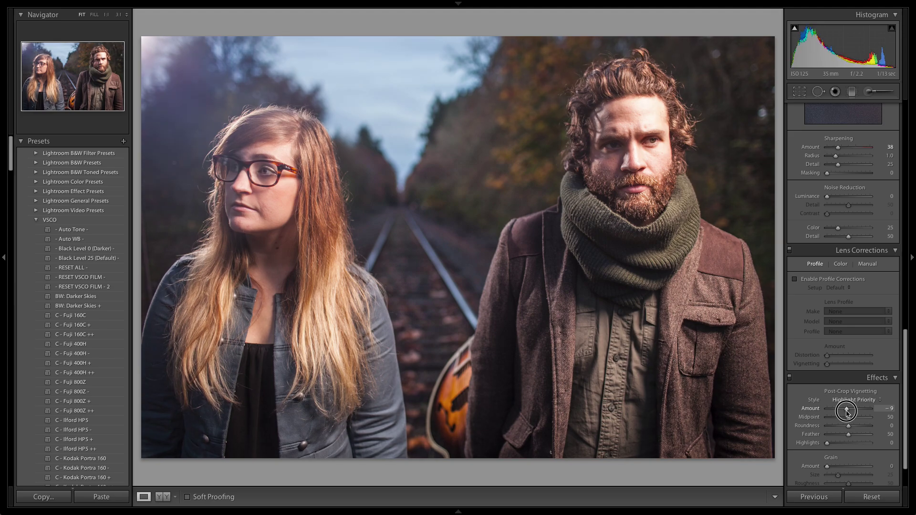
drag(847, 414, 836, 429)
scroll(847, 415, down, 2)
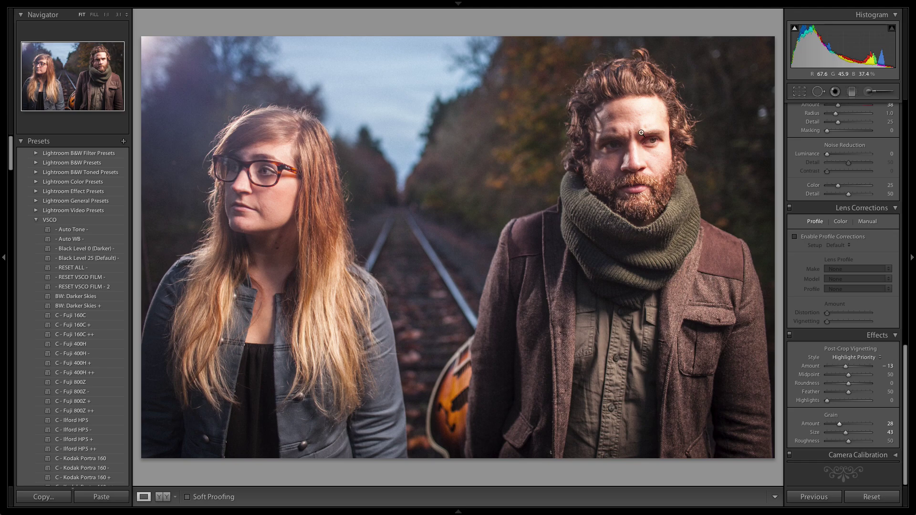
Step: At 1:1 on the face, set grain Amount 27 and Size 30, then return to Fit view
click(628, 150)
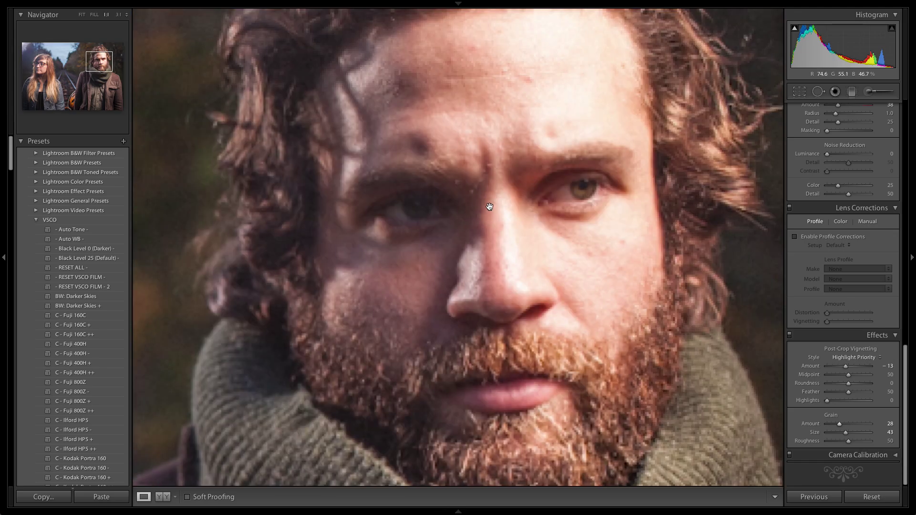
drag(561, 222, 553, 178)
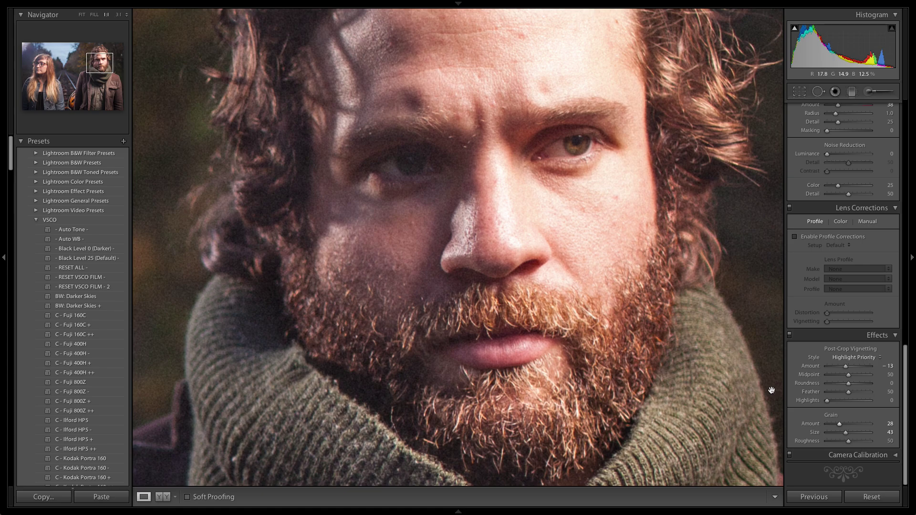
drag(839, 424, 827, 425)
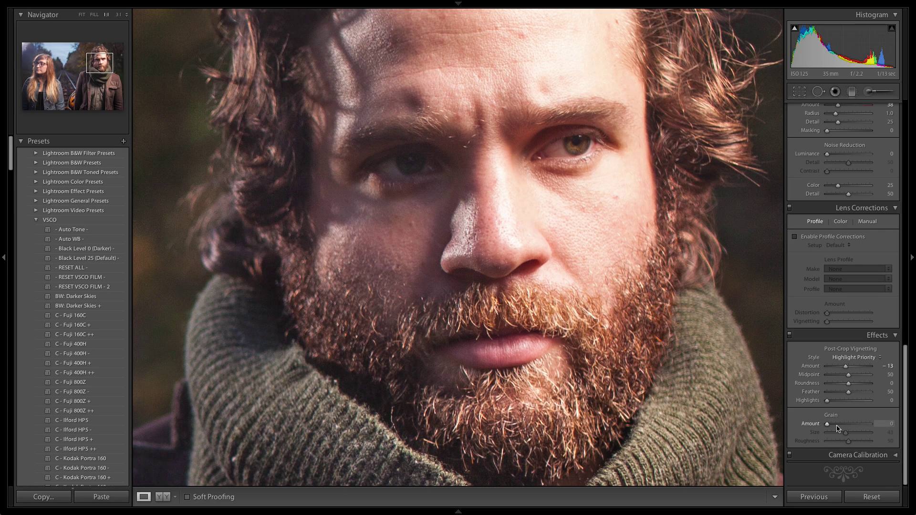
click(839, 425)
mouse_move(846, 432)
mouse_down()
mouse_move(828, 434)
mouse_move(840, 434)
mouse_up()
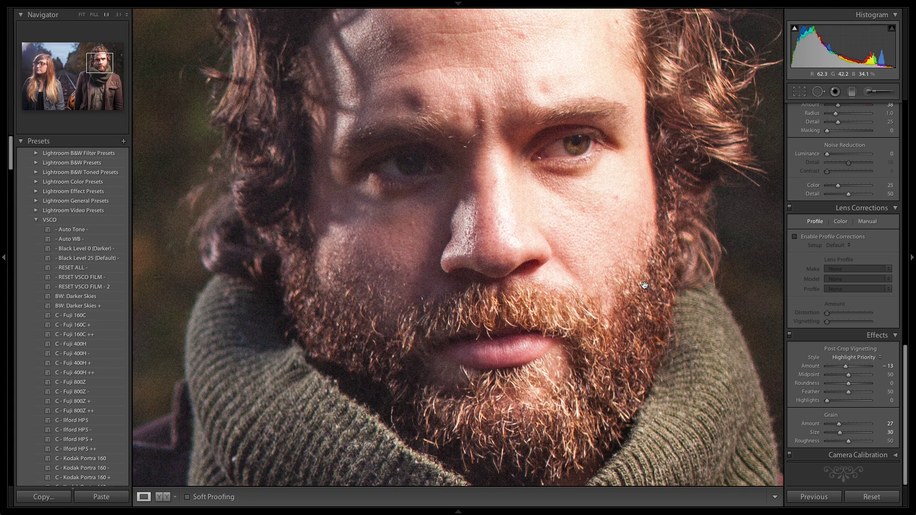
click(618, 280)
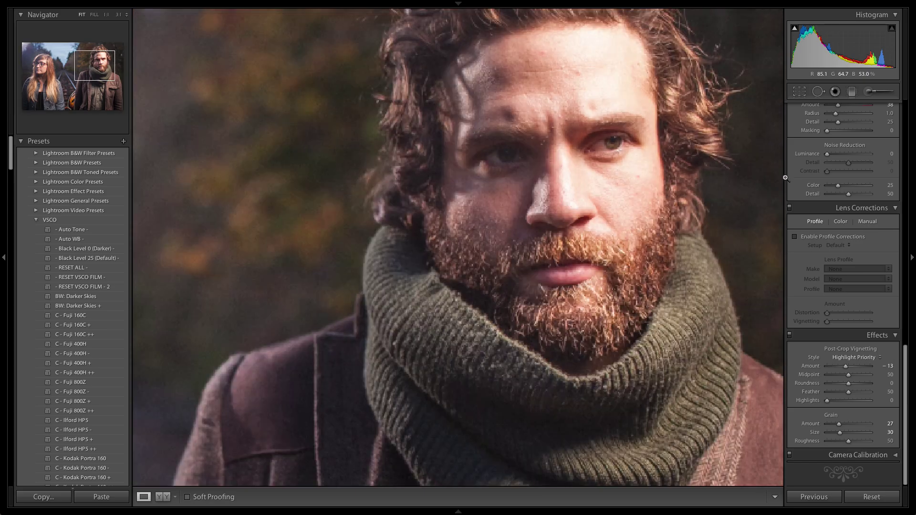